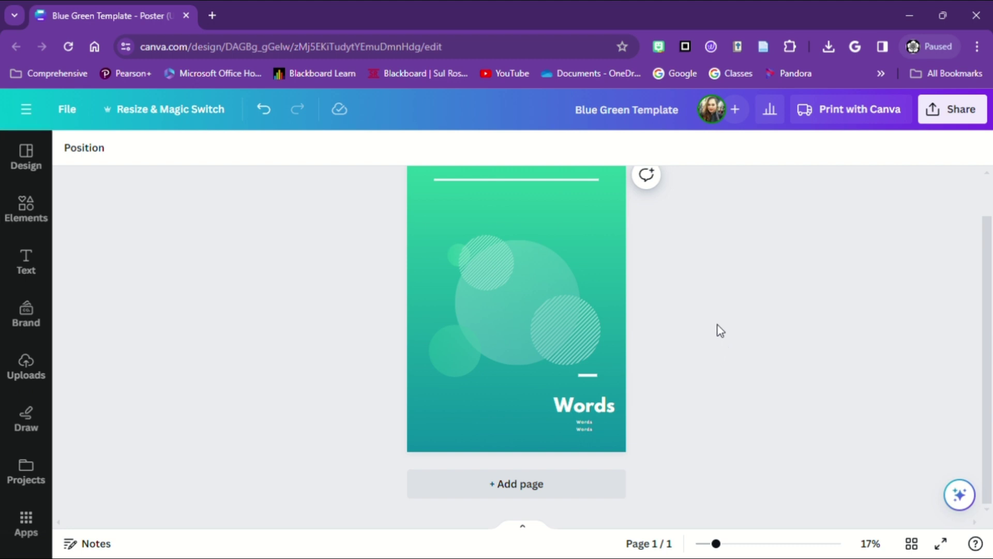
Step: Scroll the canvas to bring the whole Blue Green Template poster into view
scroll(719, 383, "up", 1)
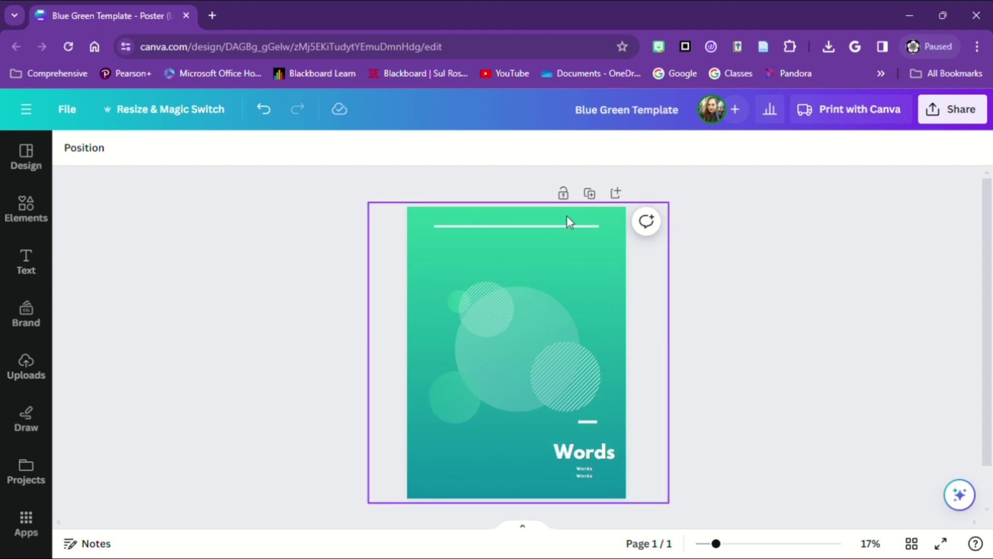
Step: Search the elements library for 'Frog png' and filter the results to Photos
left_click(28, 210)
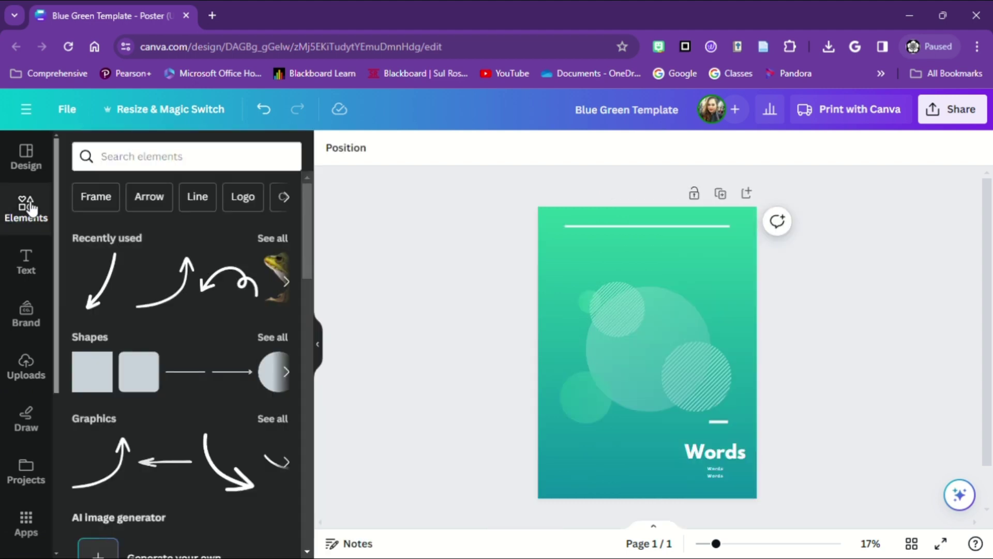
left_click(132, 156)
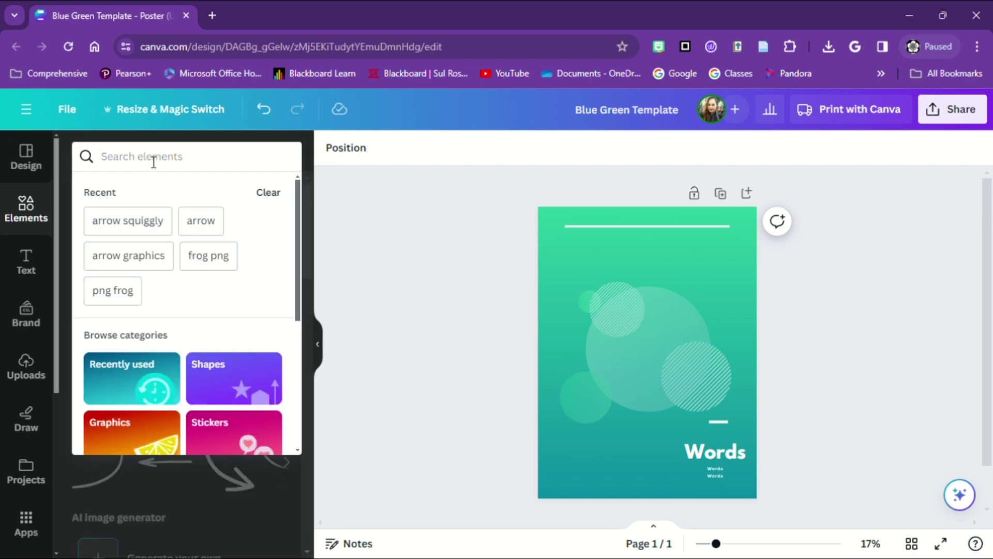
type("Frog png")
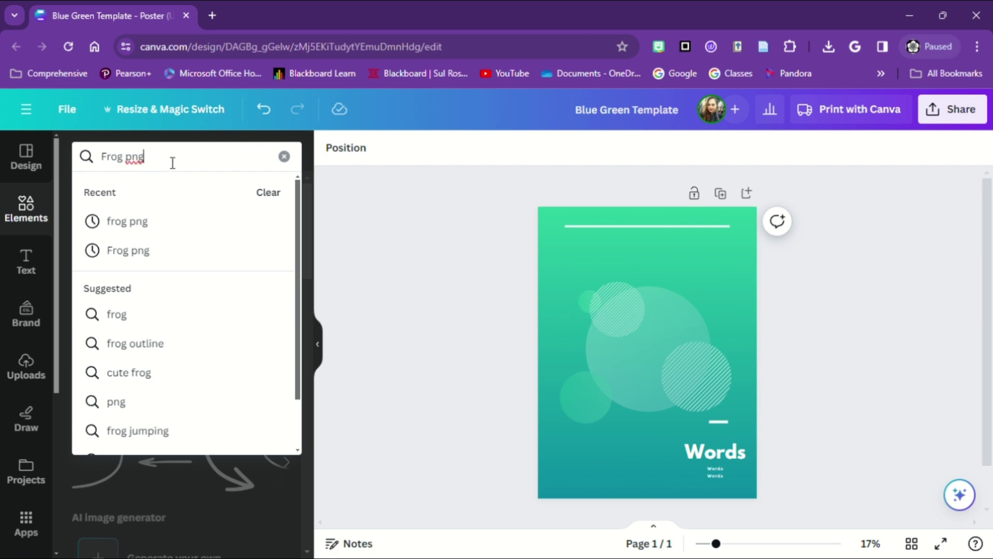
key("Return")
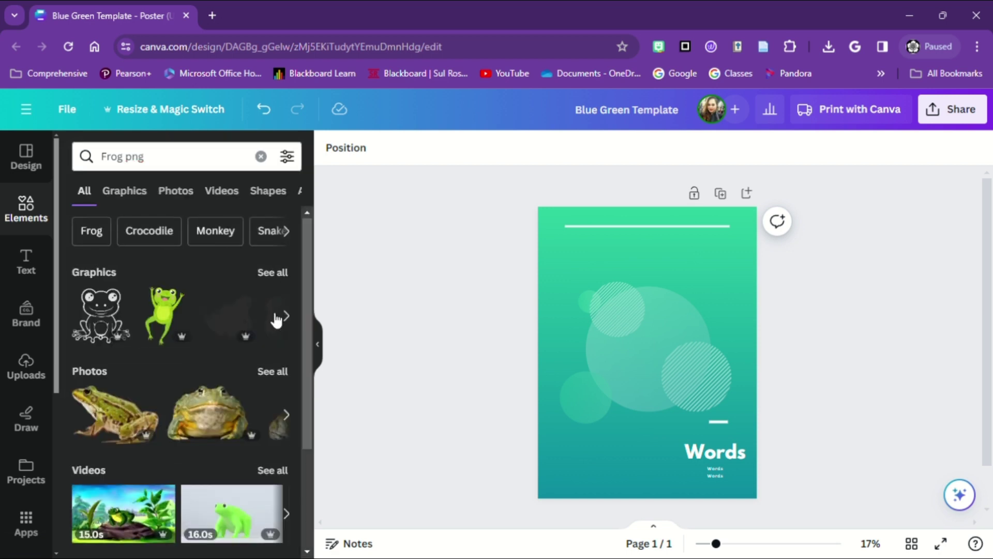
scroll(275, 318, "down", 3)
scroll(253, 335, "up", 3)
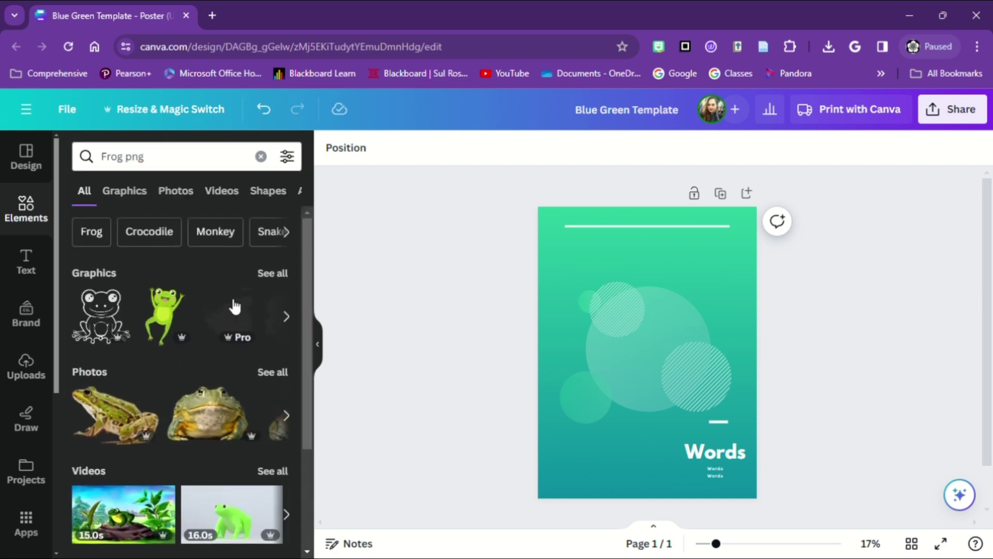
left_click(172, 192)
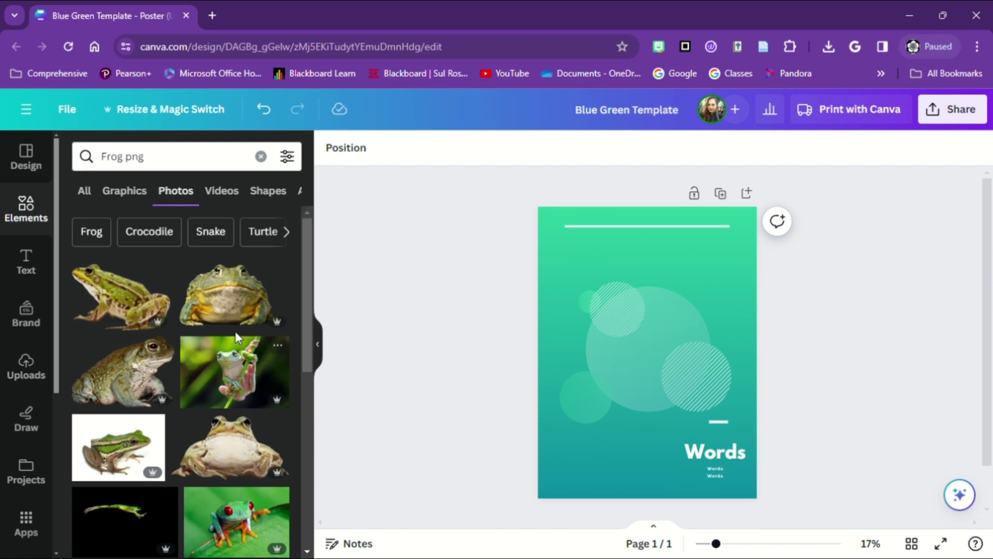
Step: Add the uploaded green frog image, shrink it and centre it over the patterned circles
left_click(34, 369)
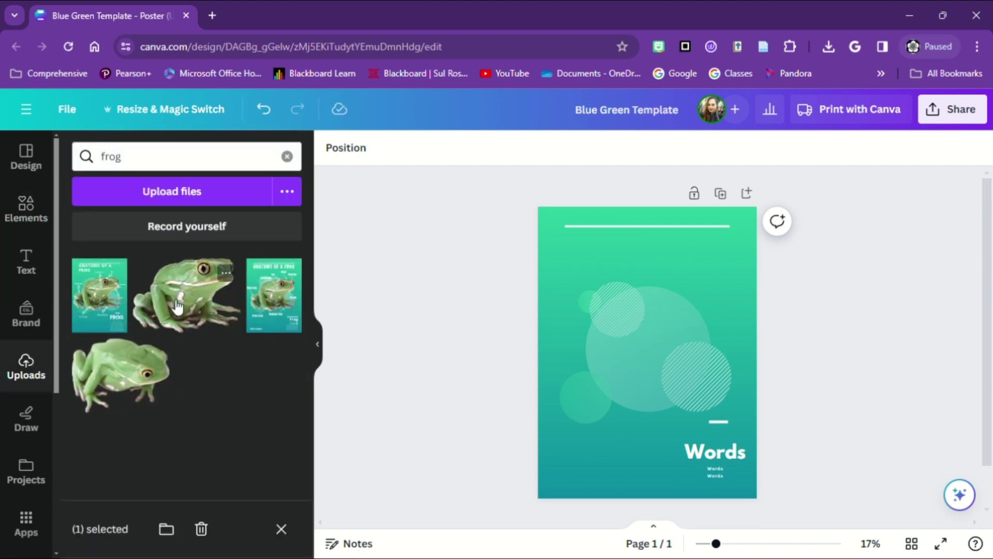
left_click(183, 304)
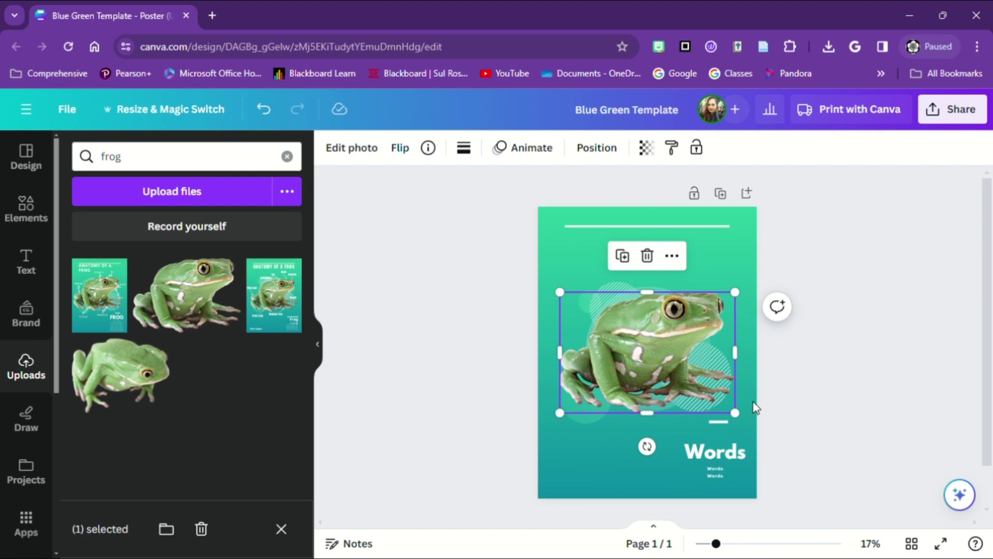
left_click_drag(740, 413, 712, 403)
mouse_move(680, 355)
left_mouse_down()
mouse_move(694, 365)
mouse_move(684, 362)
left_mouse_up()
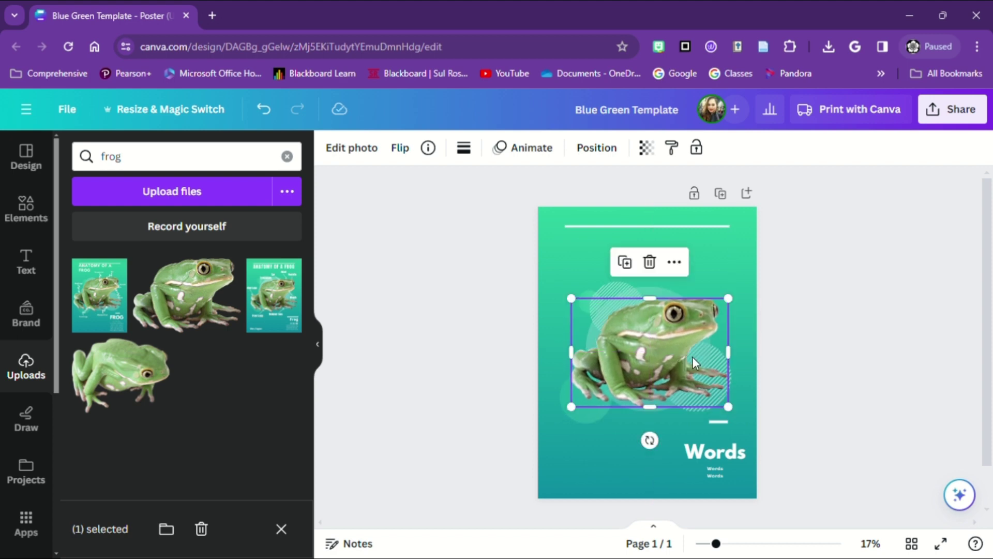
left_click(849, 381)
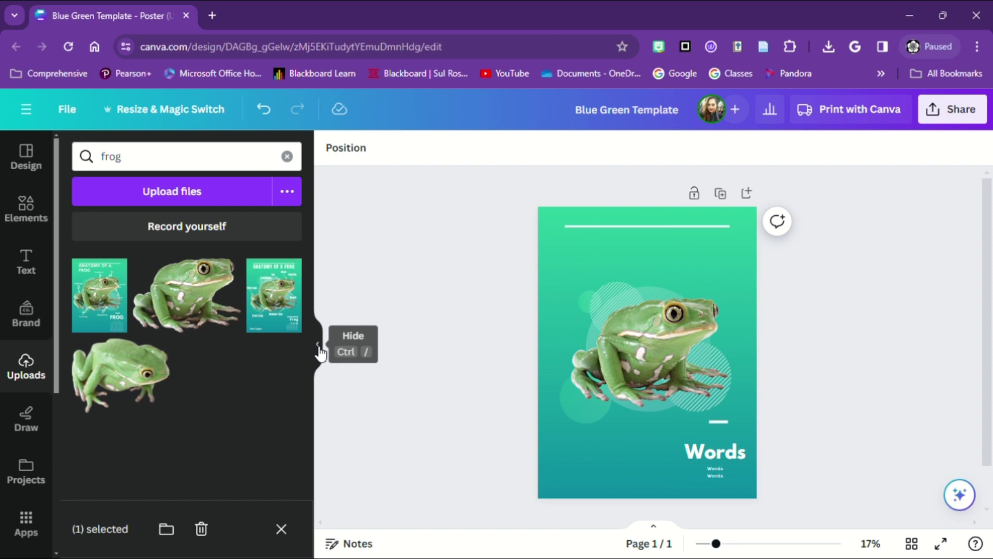
left_click(317, 352)
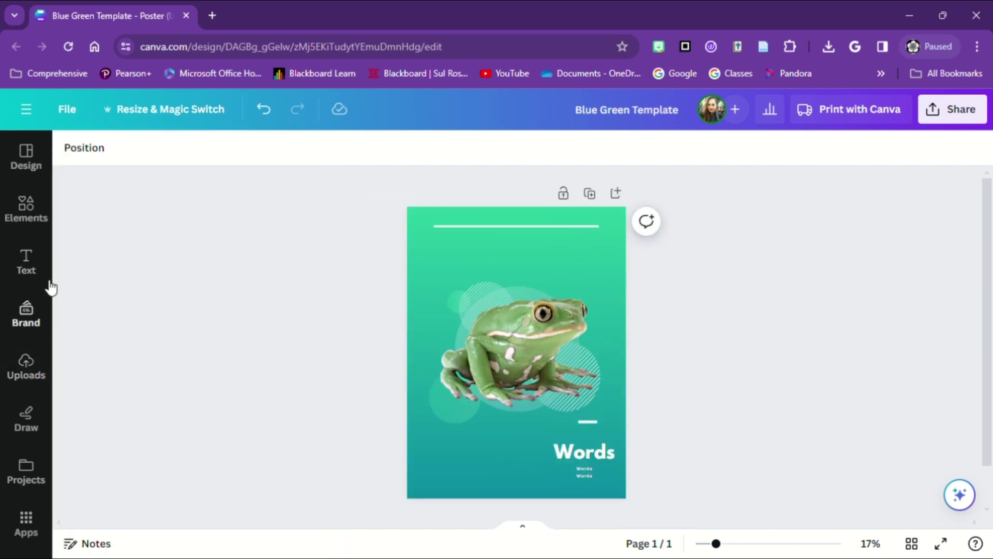
Step: Add a subheading text box, enlarge and widen it, and move it to the poster's top
left_click(35, 270)
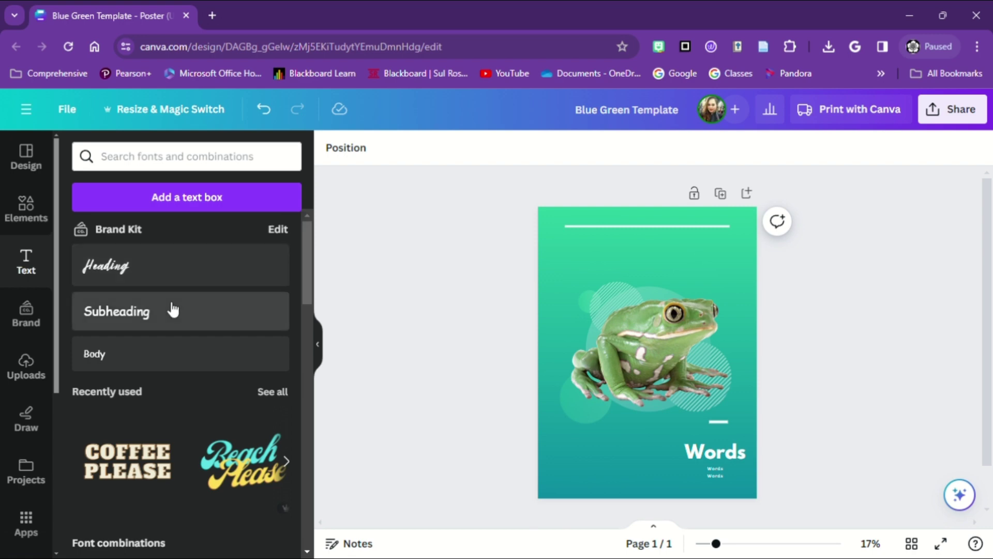
left_click(104, 316)
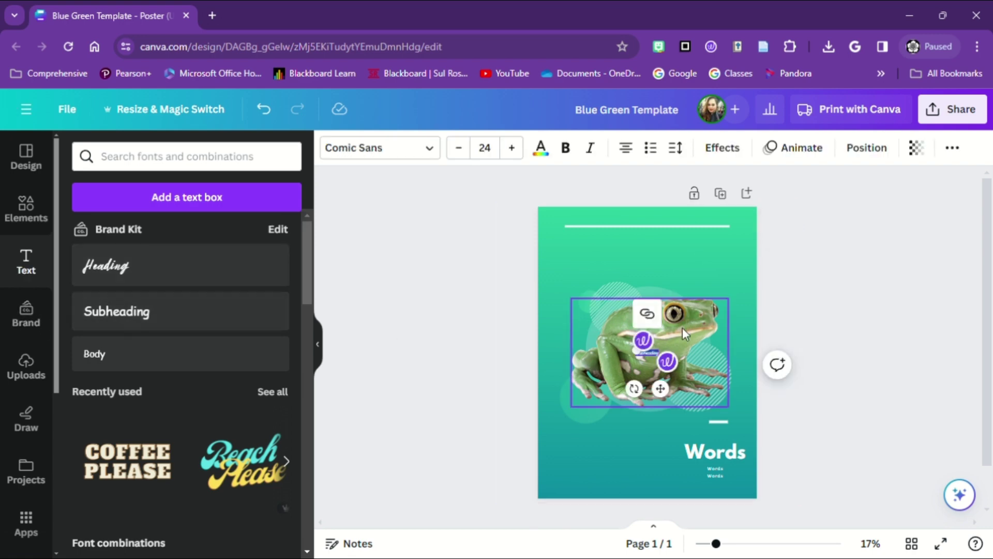
left_click_drag(636, 357, 572, 433)
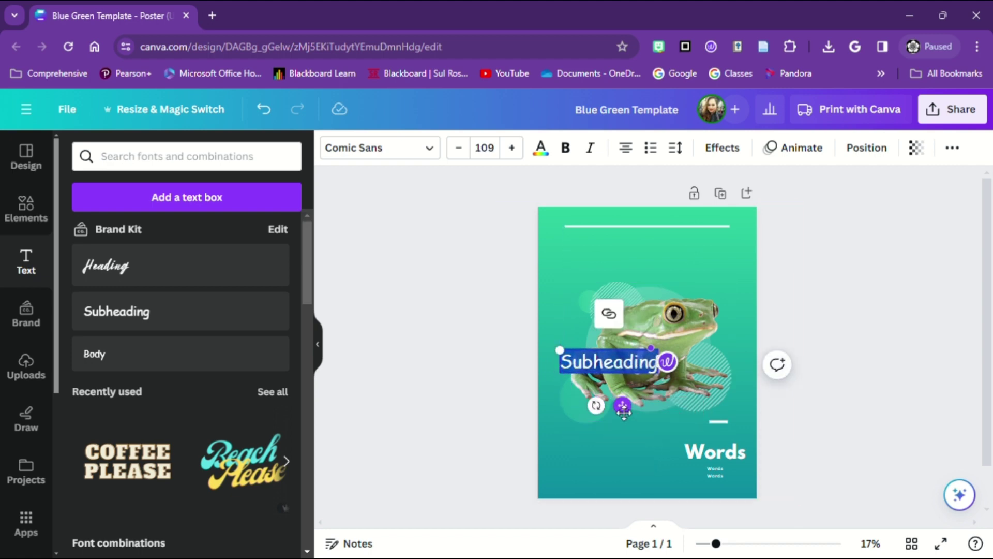
left_click_drag(622, 405, 666, 292)
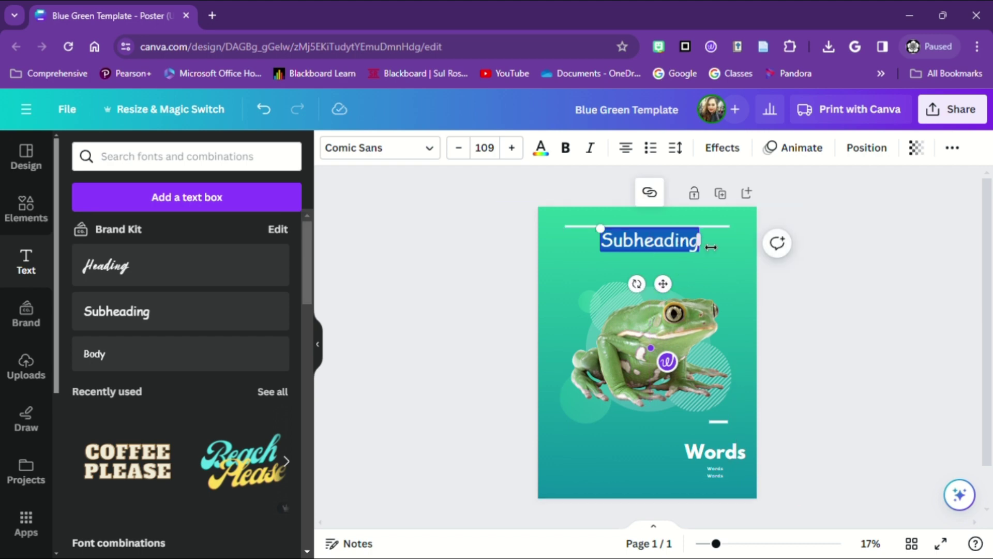
left_click_drag(711, 243, 741, 242)
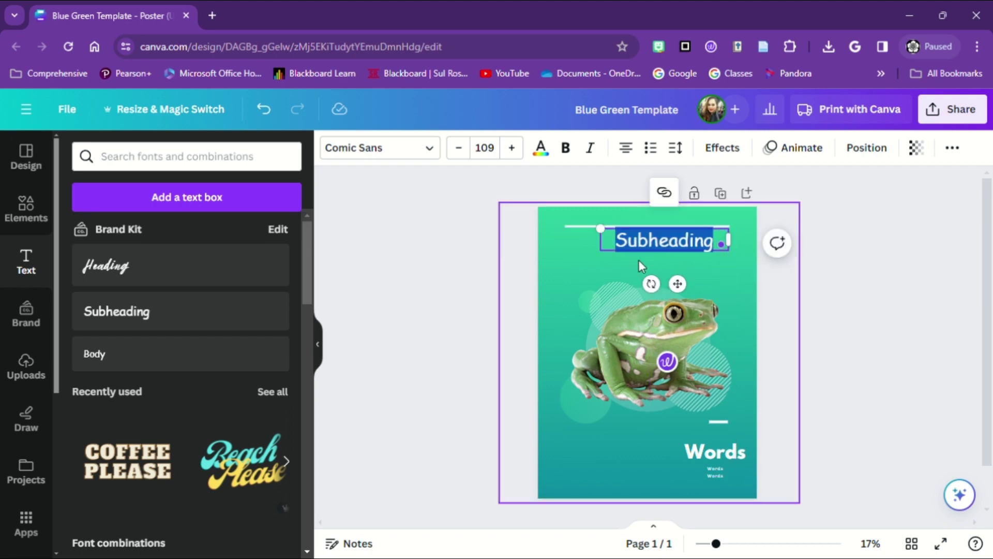
left_click_drag(600, 242, 552, 242)
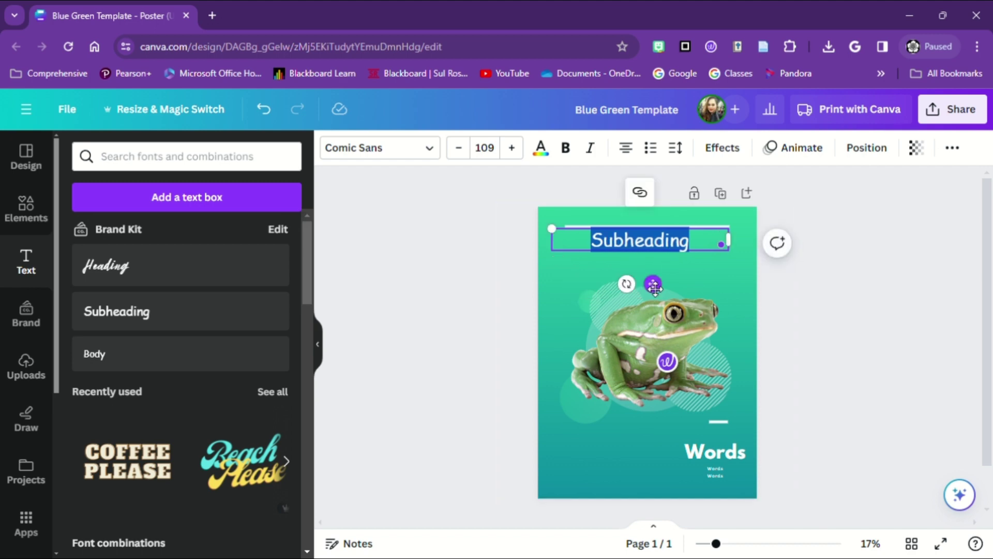
left_click_drag(653, 284, 669, 290)
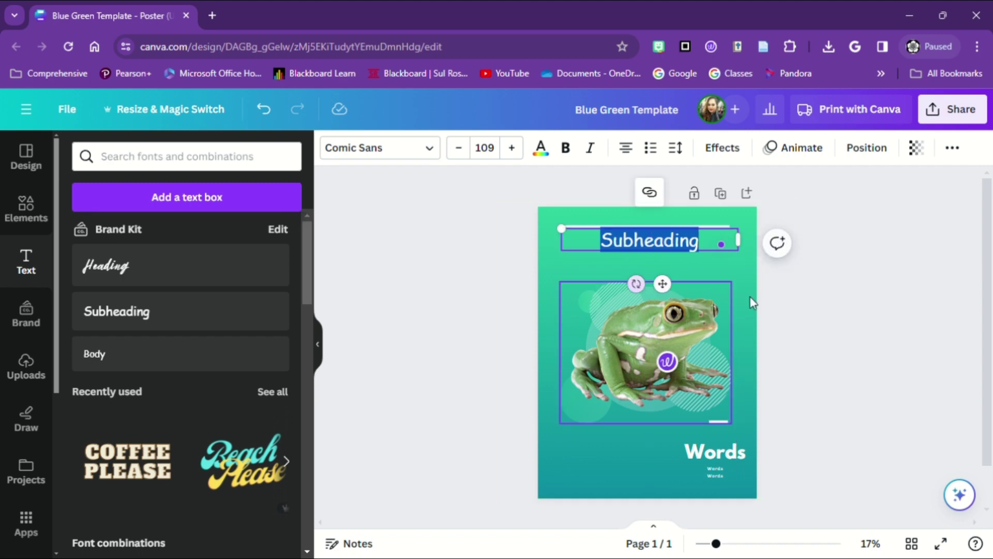
left_click(790, 280)
Step: Centre the heading horizontally on the page and retype it as 'Anatomy of a Frog'
left_click(696, 245)
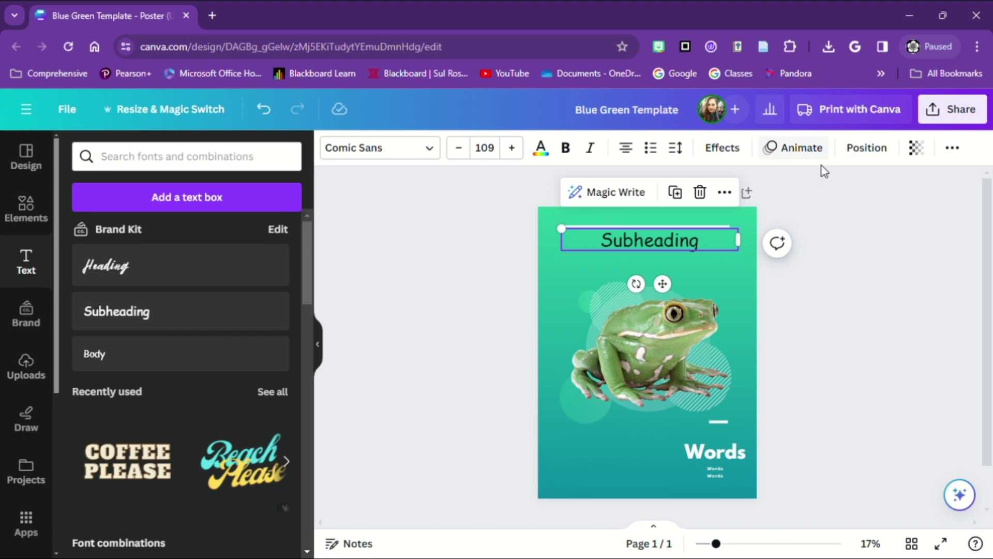
left_click(867, 149)
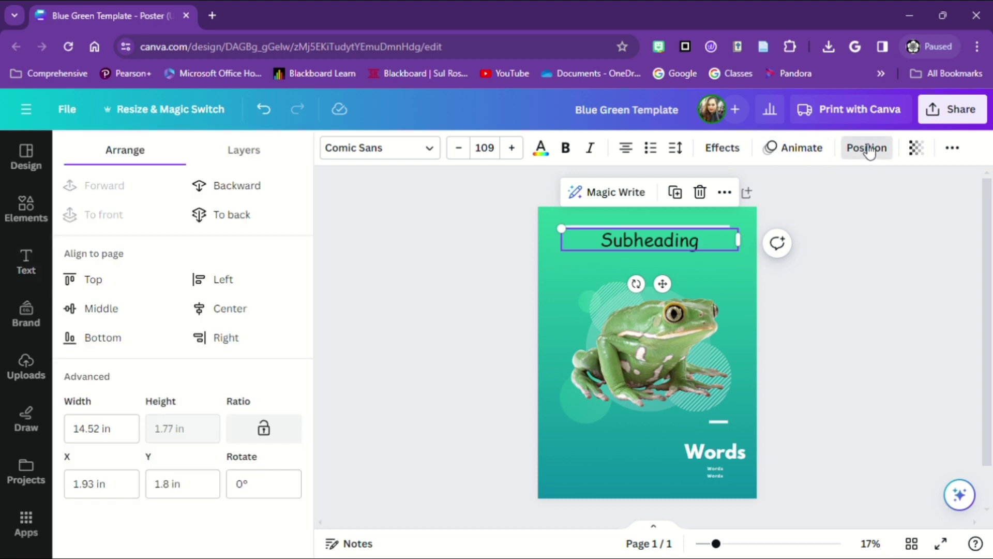
left_click(225, 309)
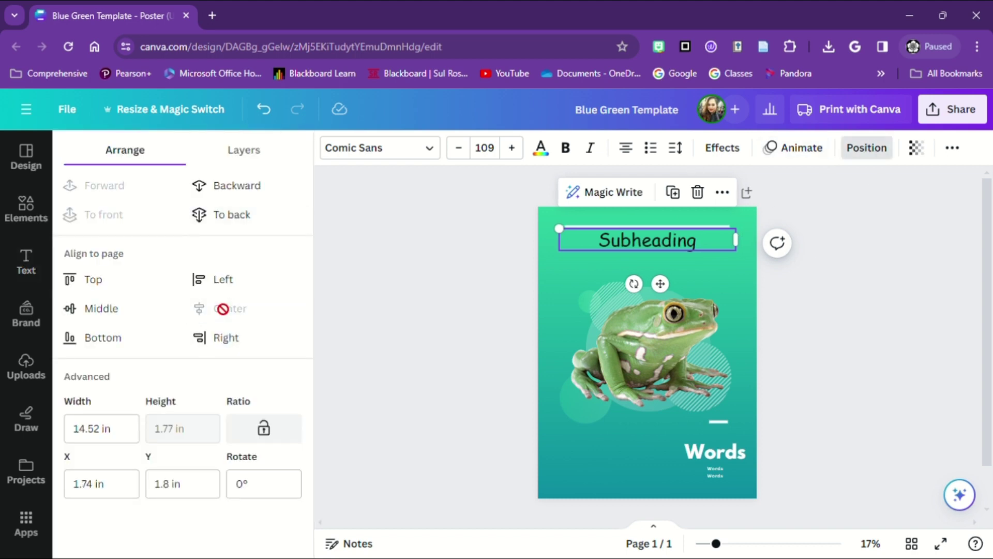
double_click(689, 245)
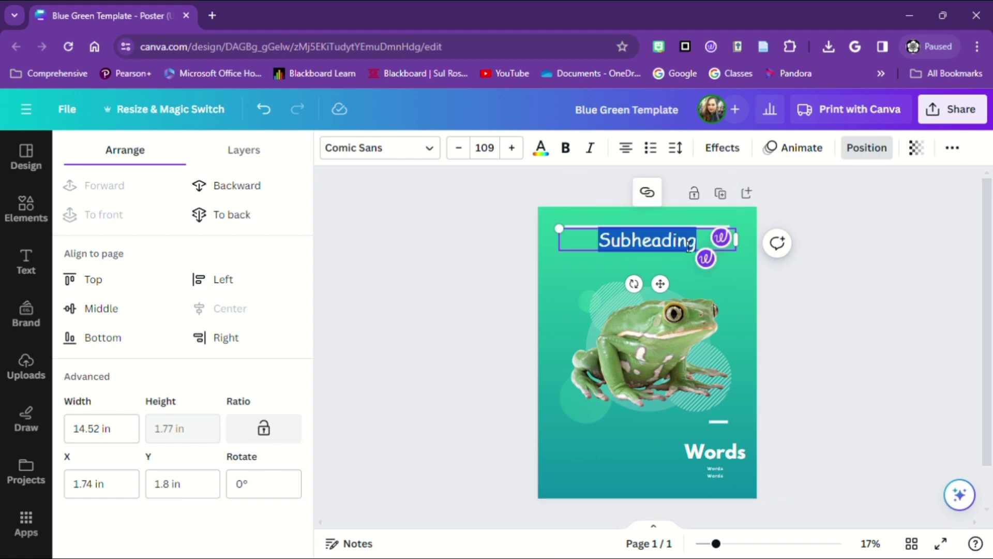
type("A")
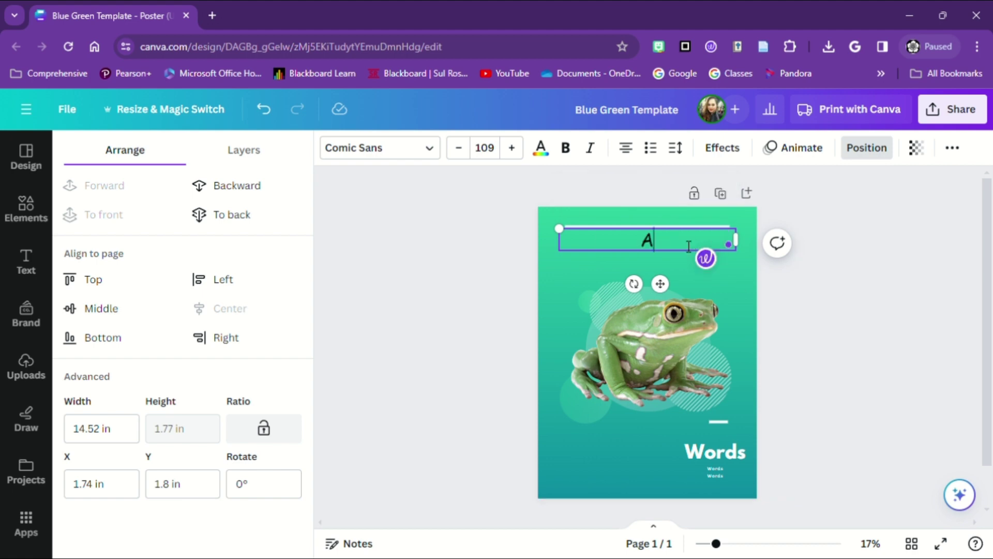
type("natom")
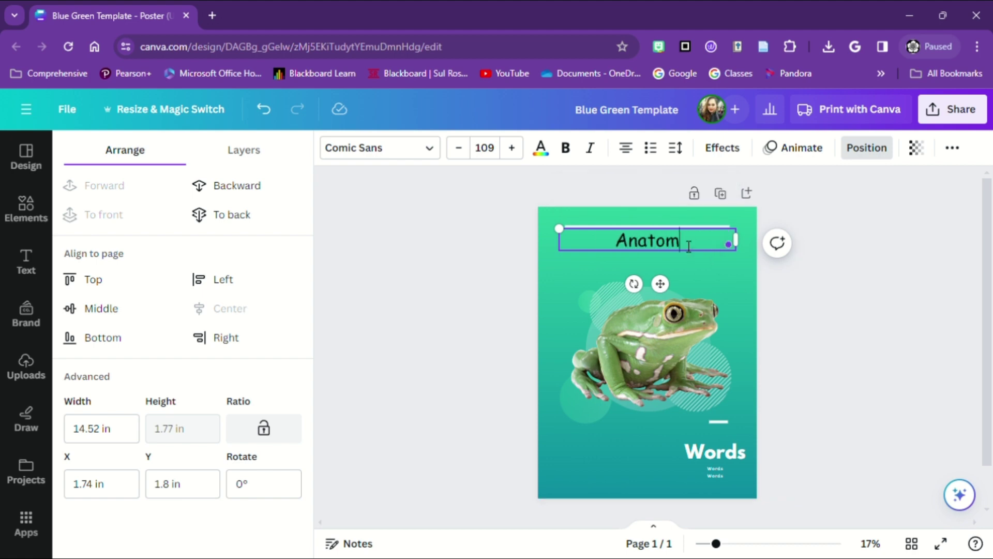
type("y of a Frog")
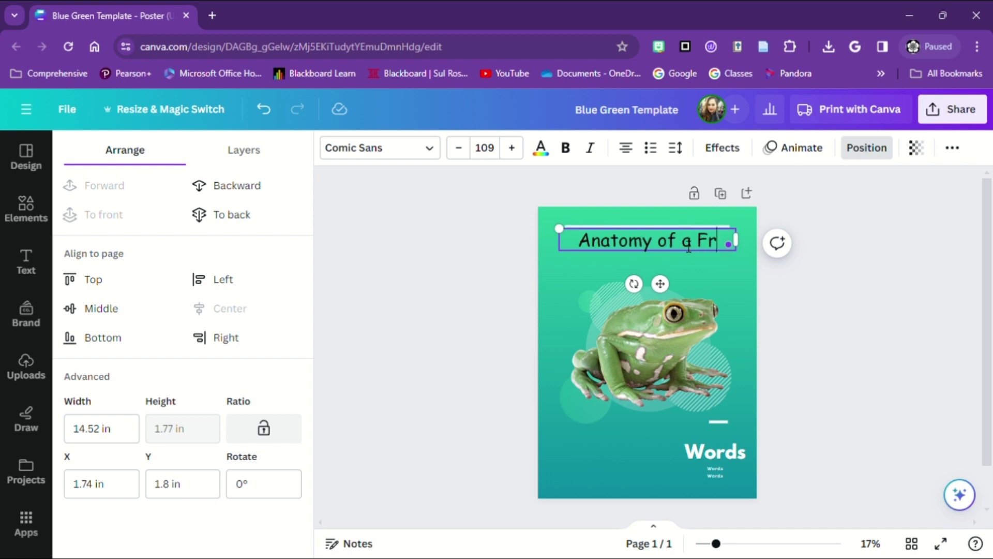
triple_click(660, 251)
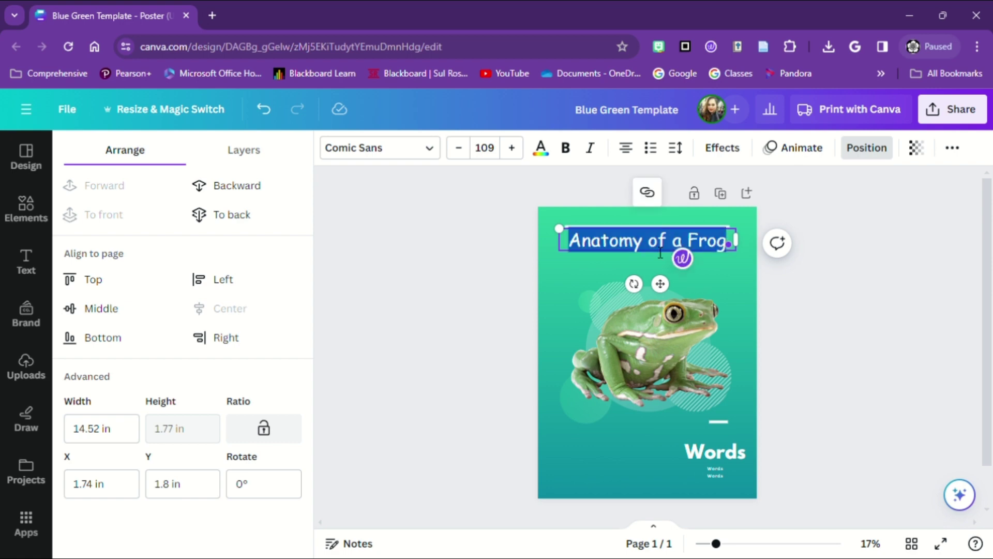
Step: Make the 'Anatomy of a Frog' title bold and raise its font size to 112
left_click(541, 149)
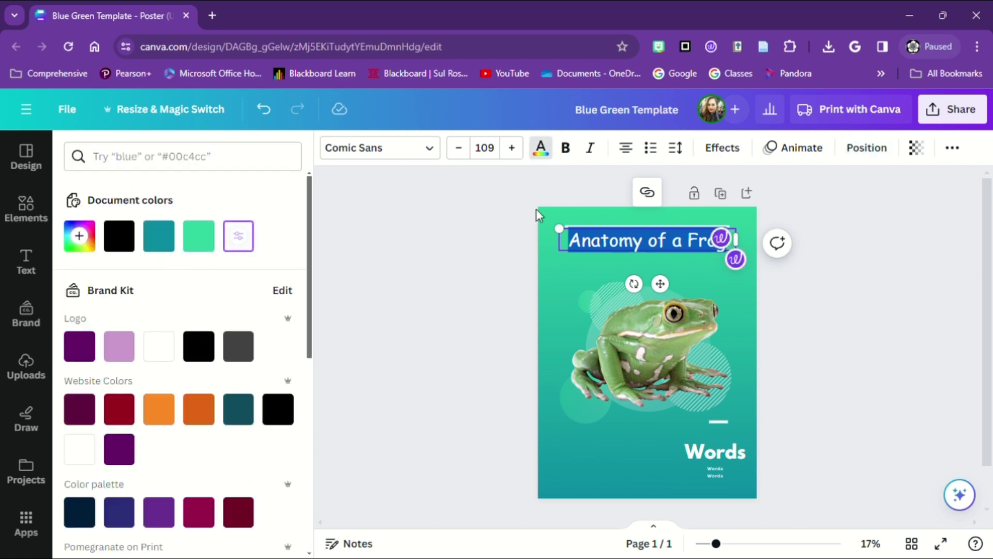
left_click(420, 151)
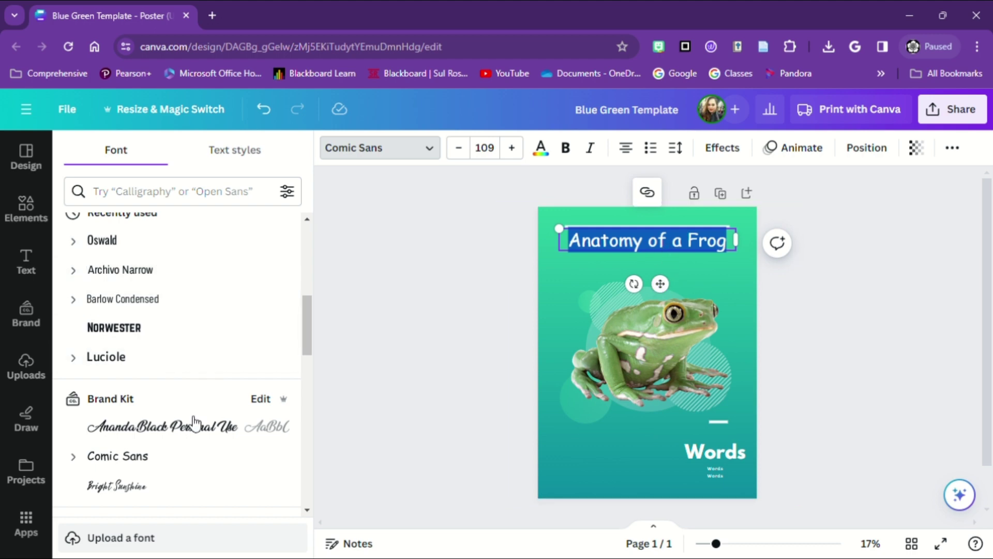
scroll(186, 434, "down", 2)
scroll(174, 362, "up", 7)
scroll(171, 316, "down", 4)
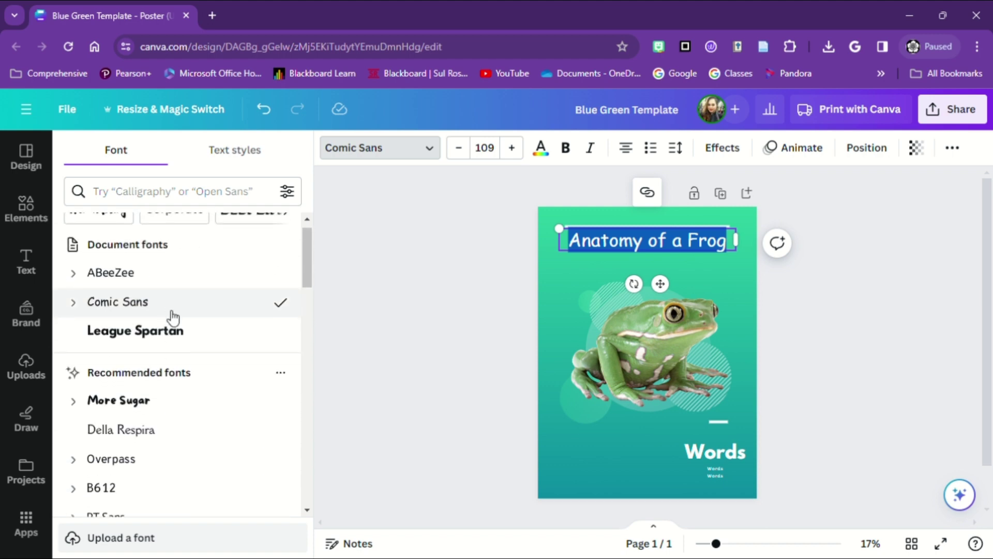
left_click(566, 151)
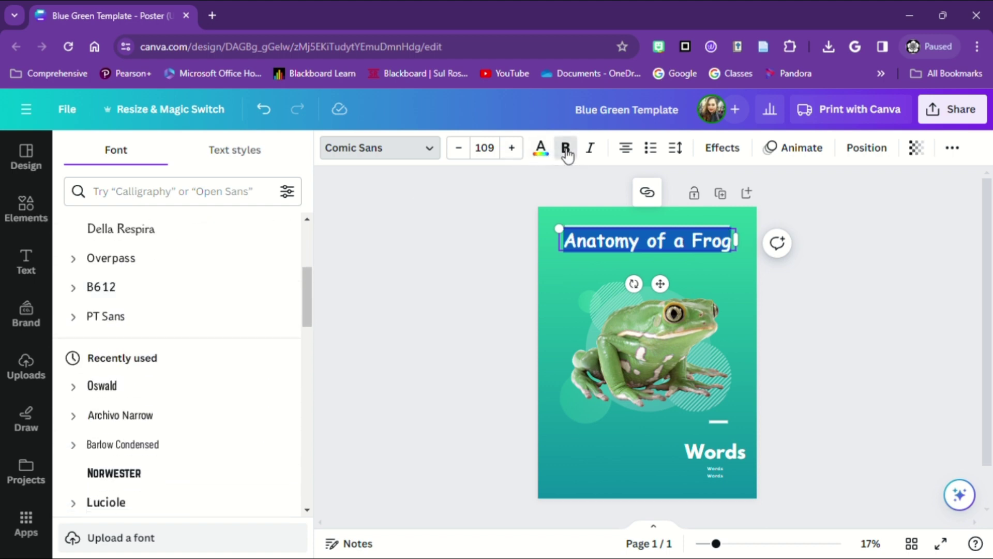
left_click(517, 155)
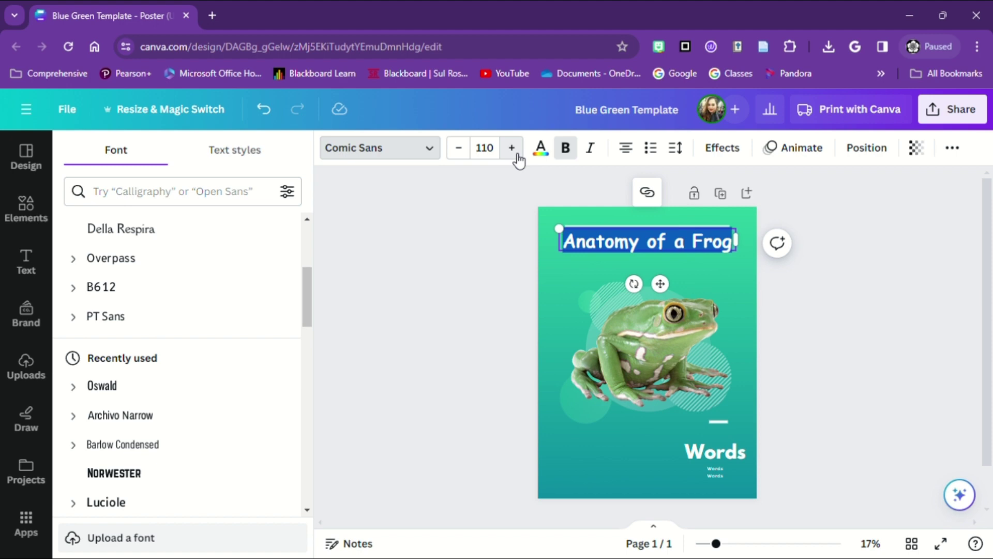
left_click(517, 154)
left_click(517, 154)
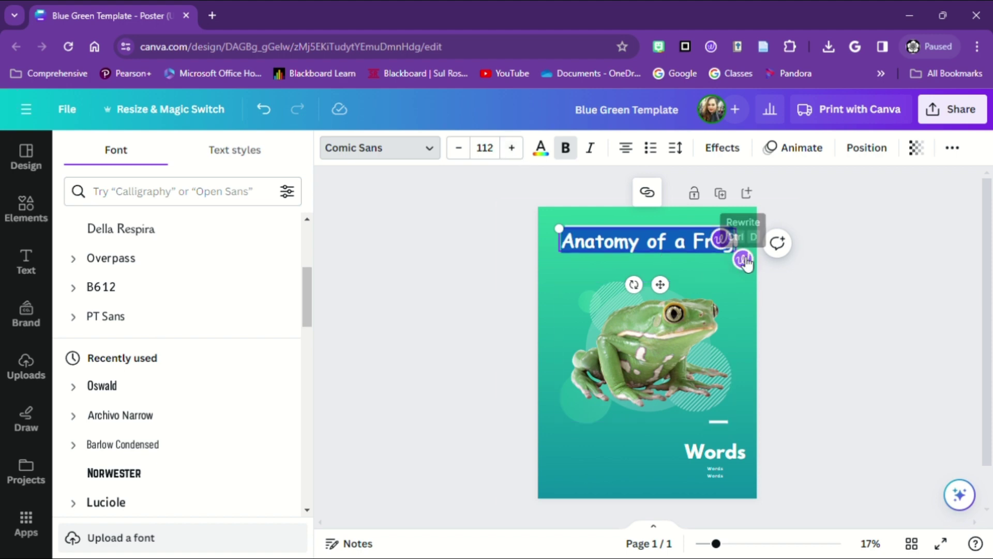
scroll(834, 379, "up", 2)
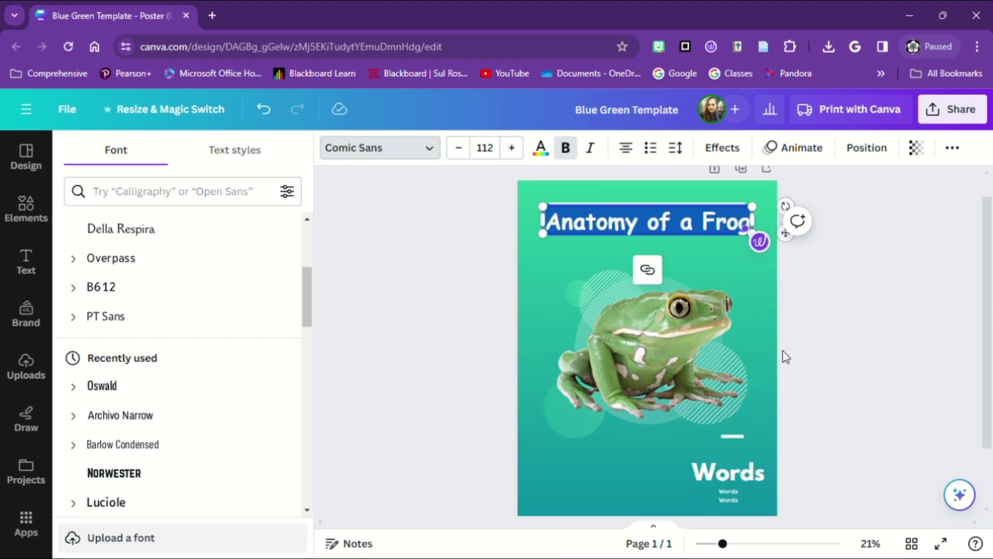
left_click(893, 338)
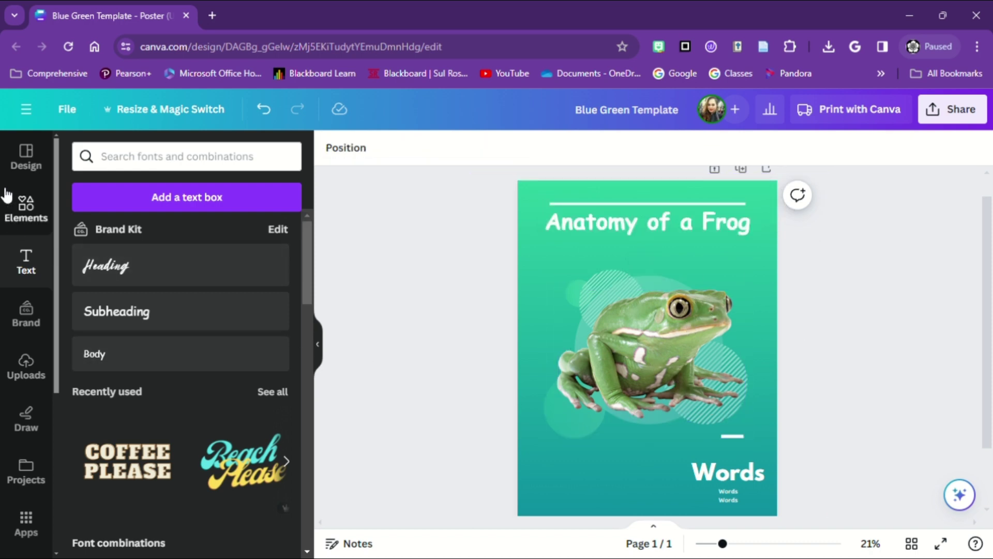
Step: Search elements for 'arrow', filter to Graphics and add the white squiggle arrow by the frog
left_click(34, 217)
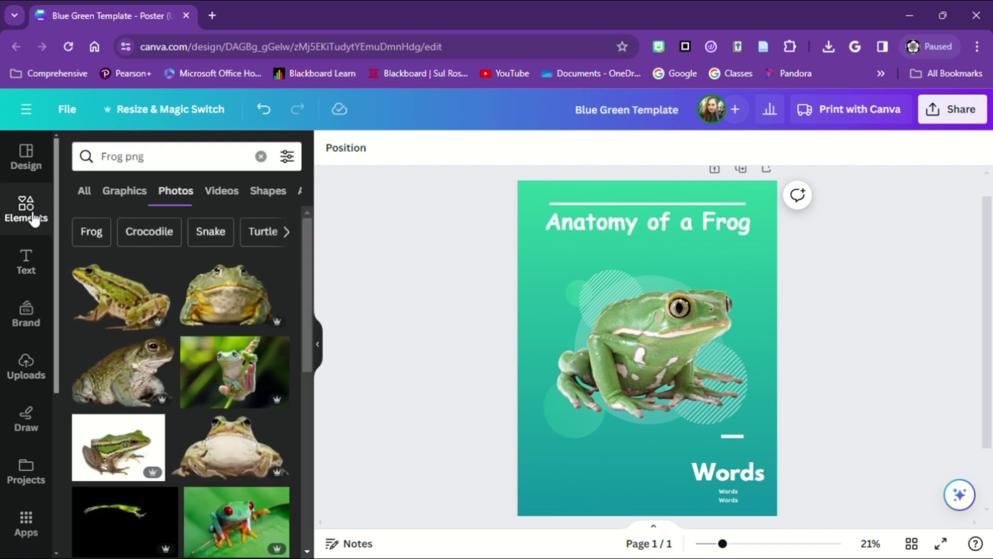
left_click(260, 156)
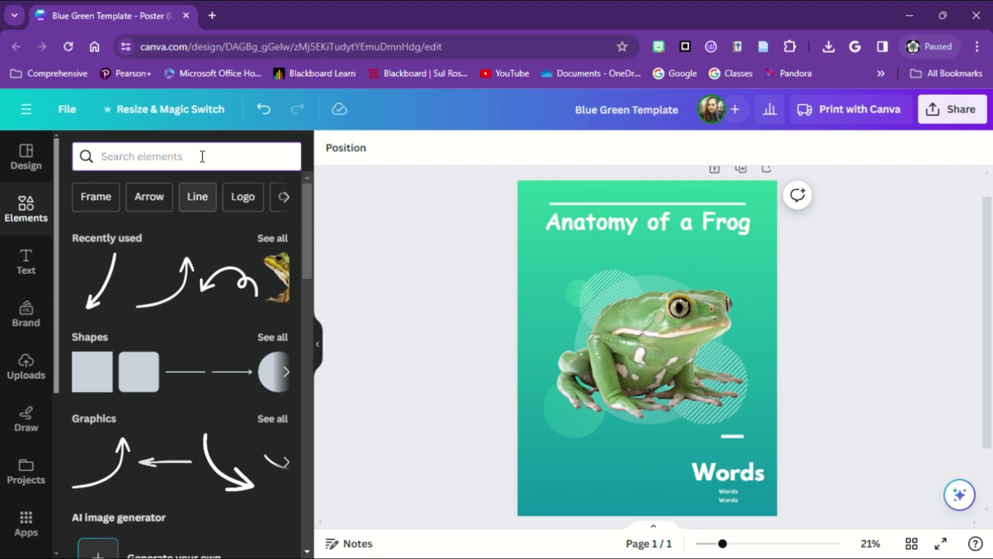
left_click(202, 156)
type("arrow")
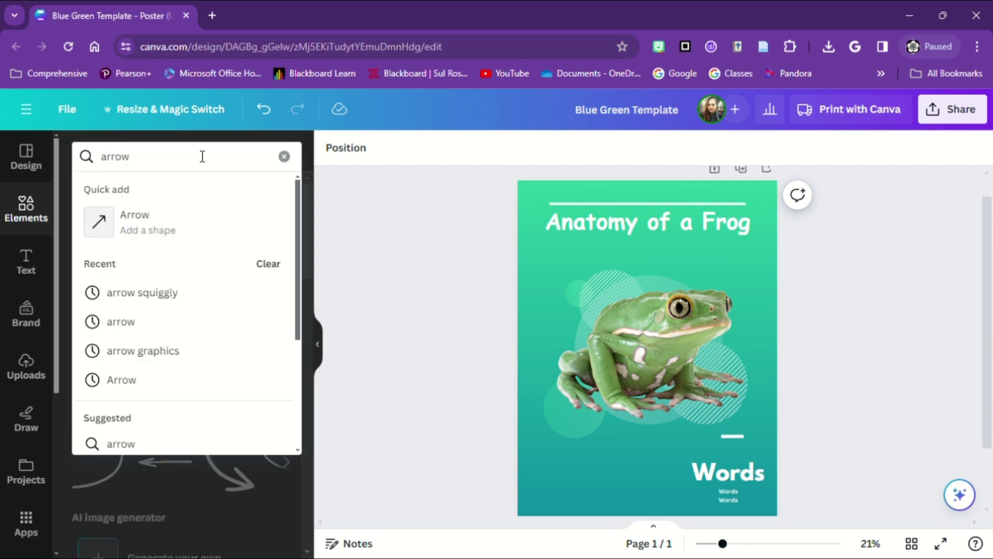
key("Return")
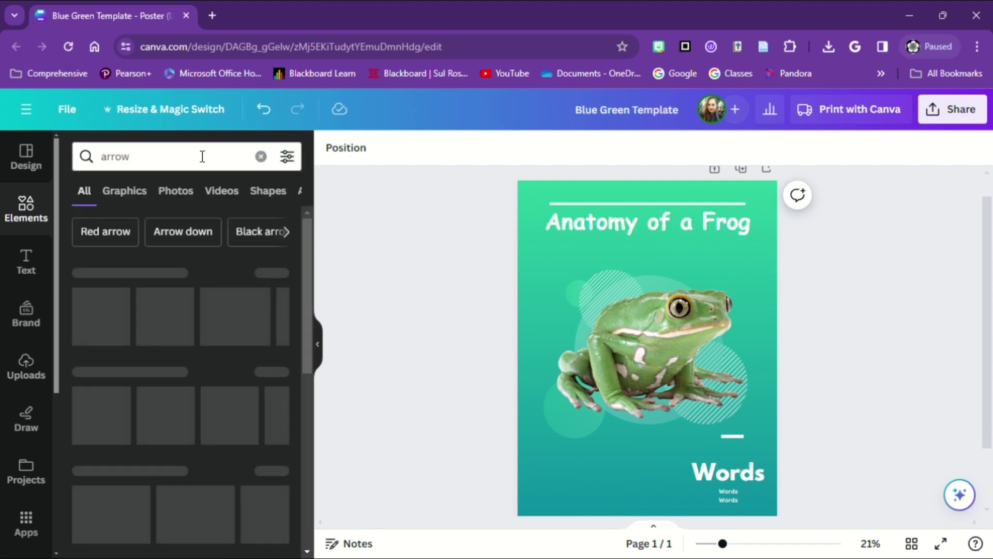
left_click(137, 196)
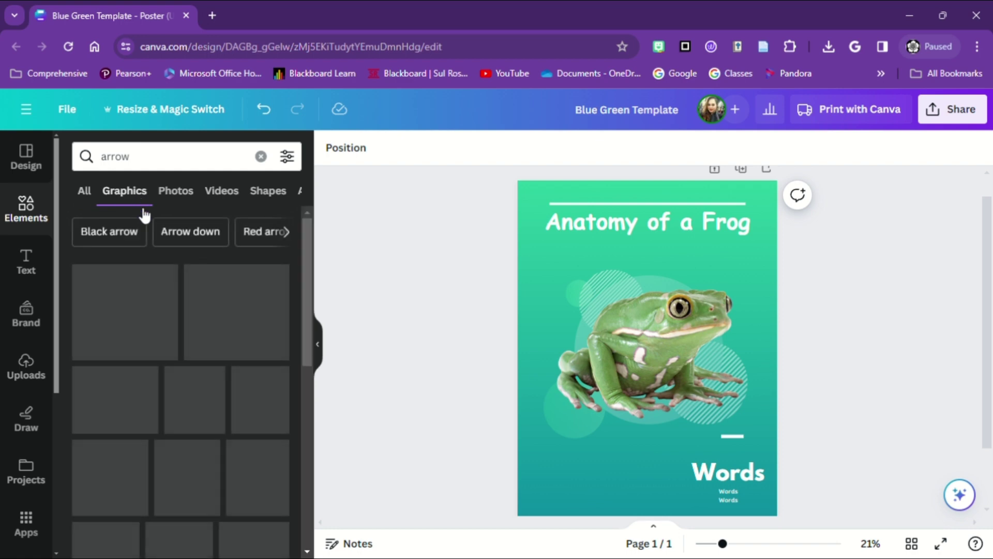
scroll(191, 313, "down", 5)
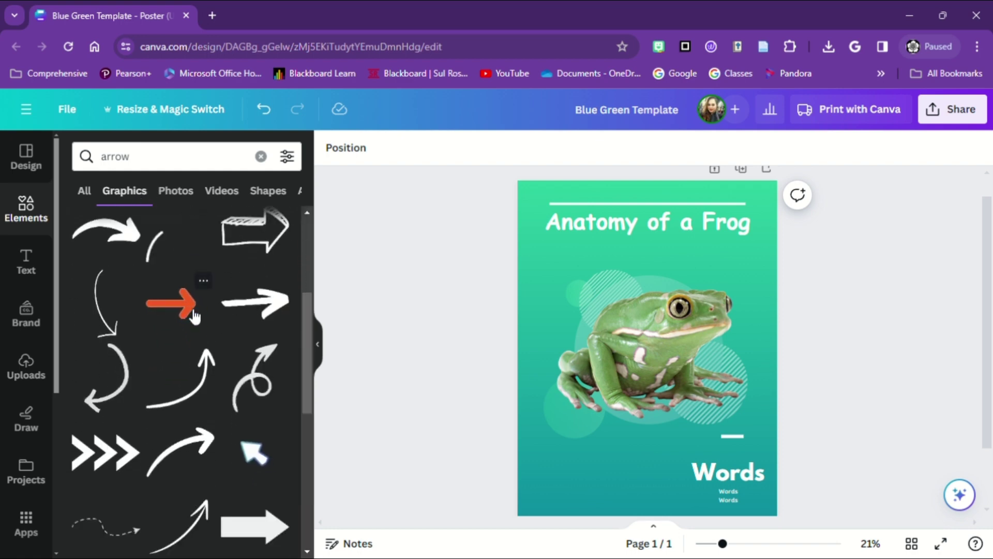
scroll(194, 317, "up", 3)
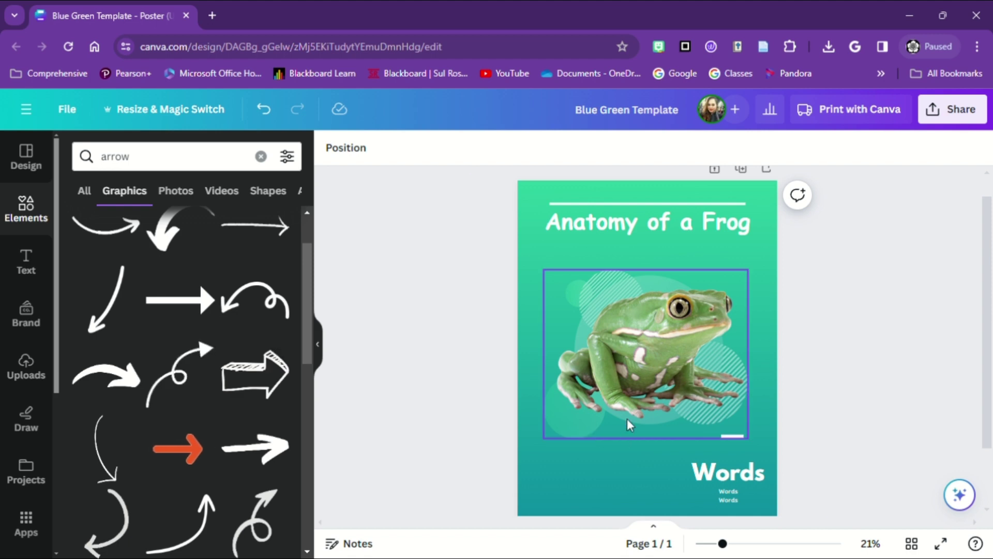
left_click(592, 427)
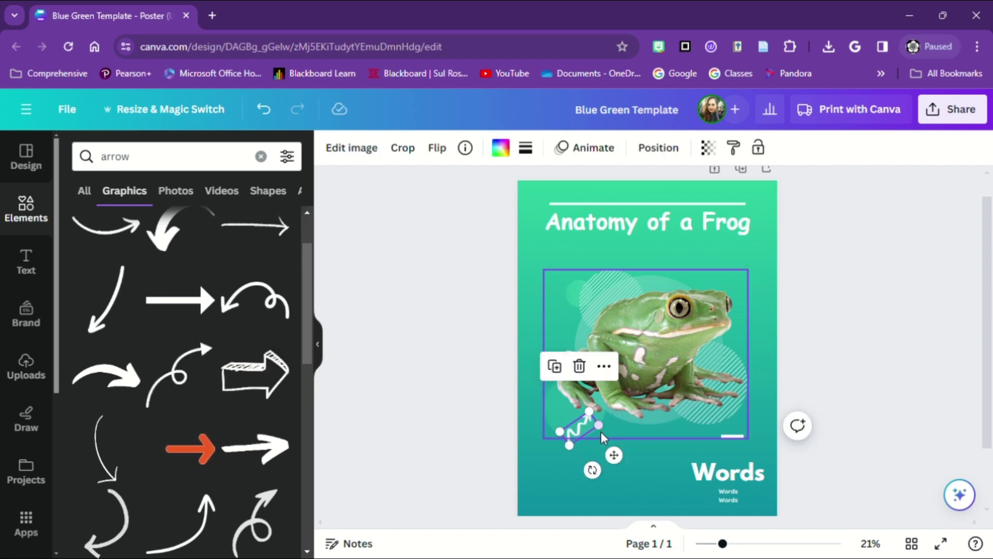
Step: Duplicate the squiggle arrow and place copies around the frog, including one above its head
left_click(310, 343)
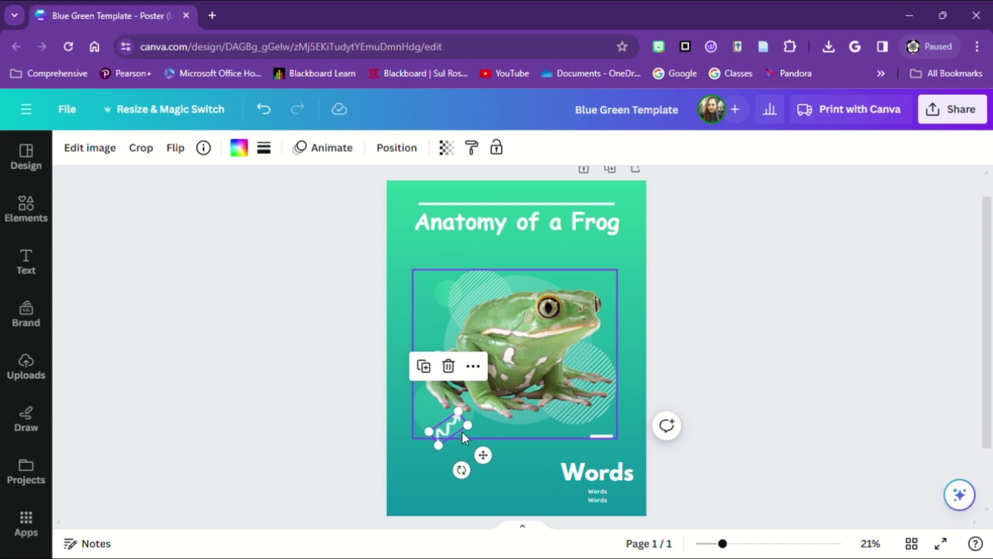
left_click_drag(450, 430, 450, 427)
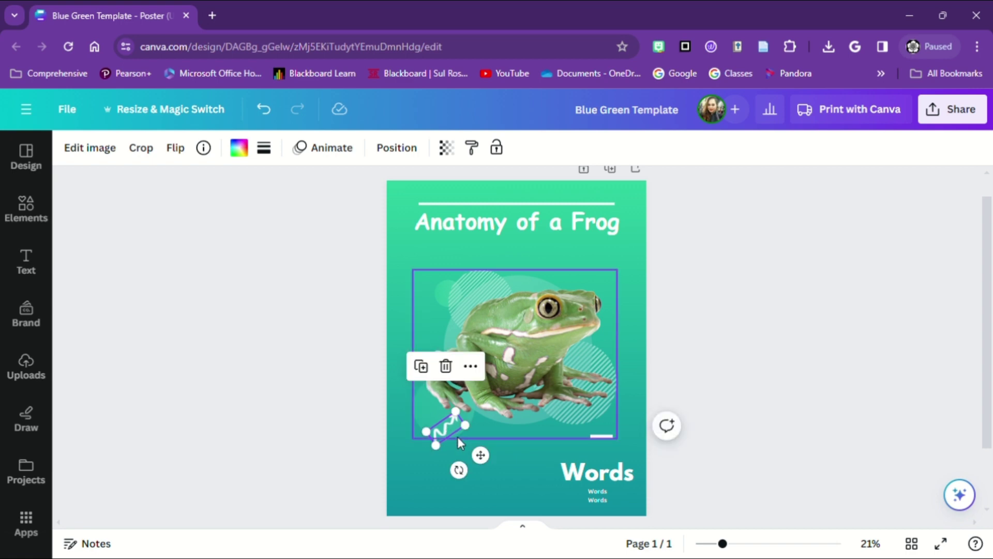
scroll(470, 482, "up", 4)
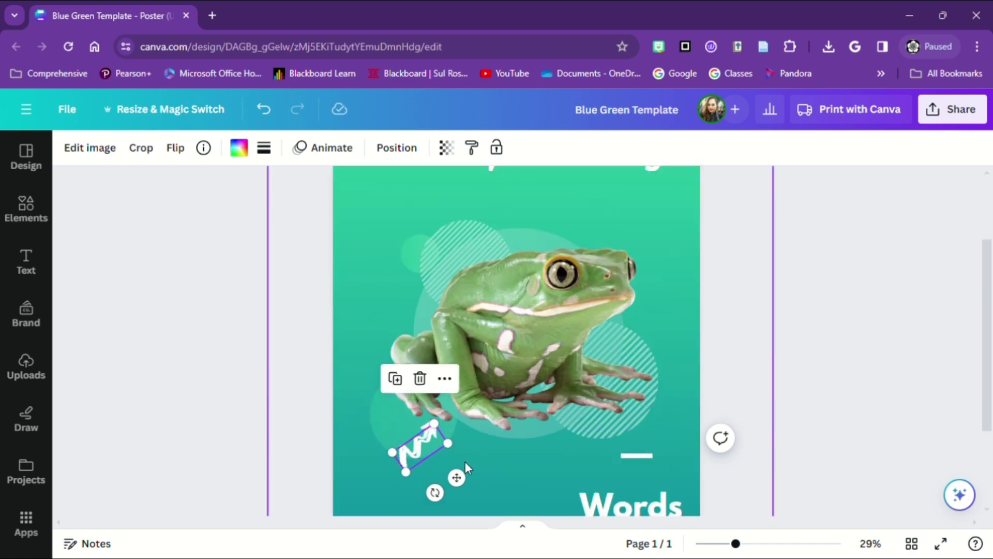
mouse_move(457, 481)
left_mouse_down()
mouse_move(556, 472)
mouse_move(526, 496)
mouse_move(569, 446)
mouse_move(583, 447)
left_mouse_up()
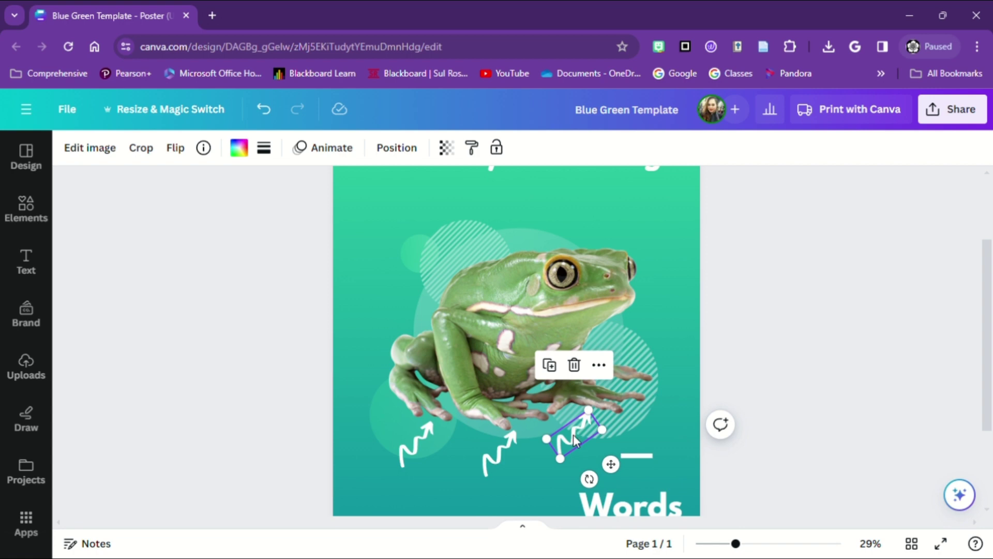
mouse_move(573, 434)
left_mouse_down()
mouse_move(421, 255)
mouse_move(543, 223)
mouse_move(613, 248)
left_mouse_up()
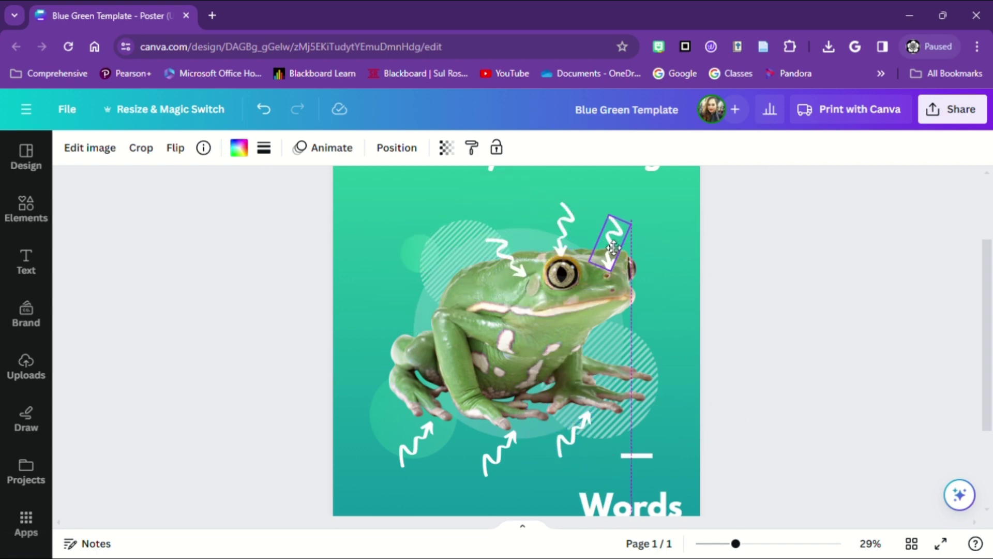
left_click(669, 261)
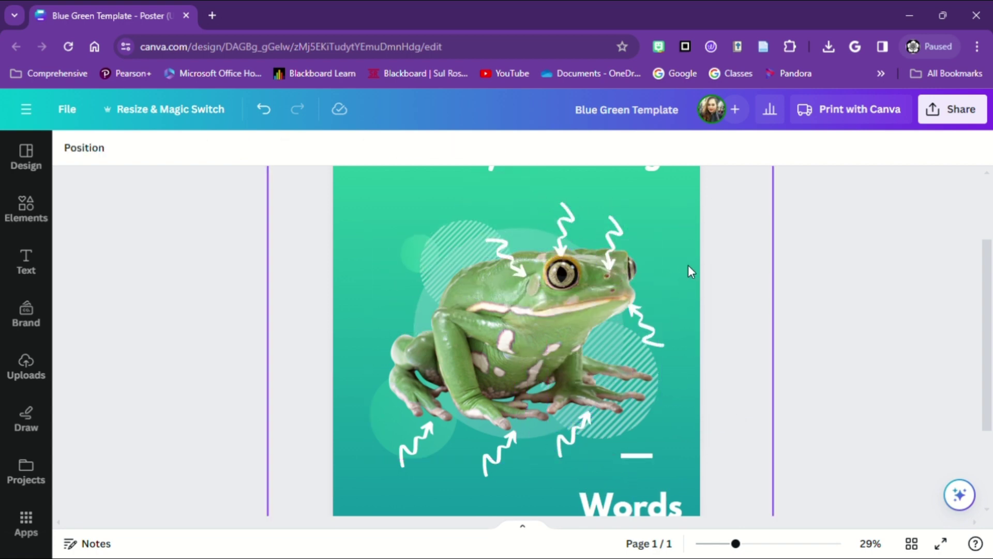
scroll(698, 276, "down", 1)
scroll(776, 359, "down", 3)
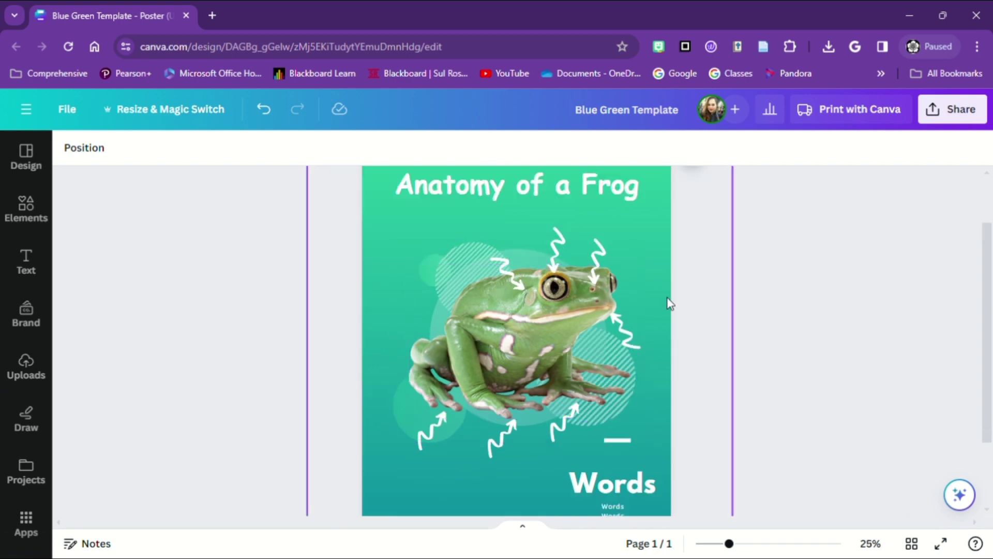
Step: Add a bold, enlarged subheading text box above the frog's left side
left_click(28, 265)
left_click(116, 310)
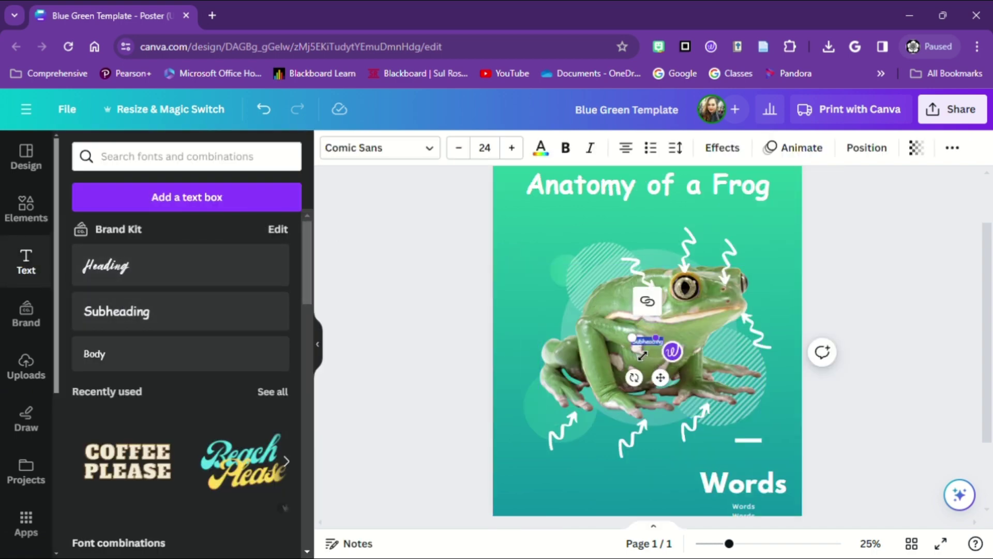
left_click_drag(633, 344, 629, 288)
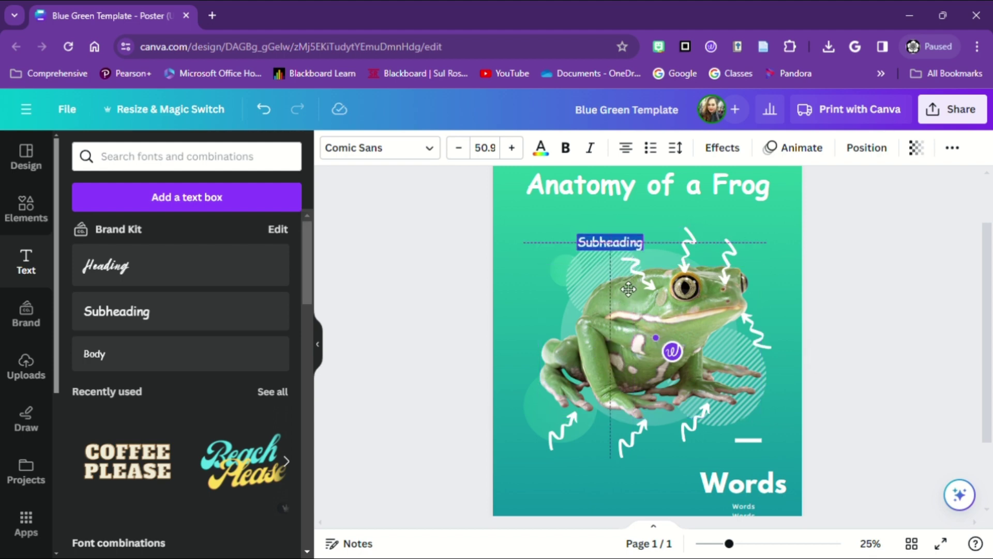
left_click_drag(628, 289, 626, 288)
scroll(583, 314, "up", 2)
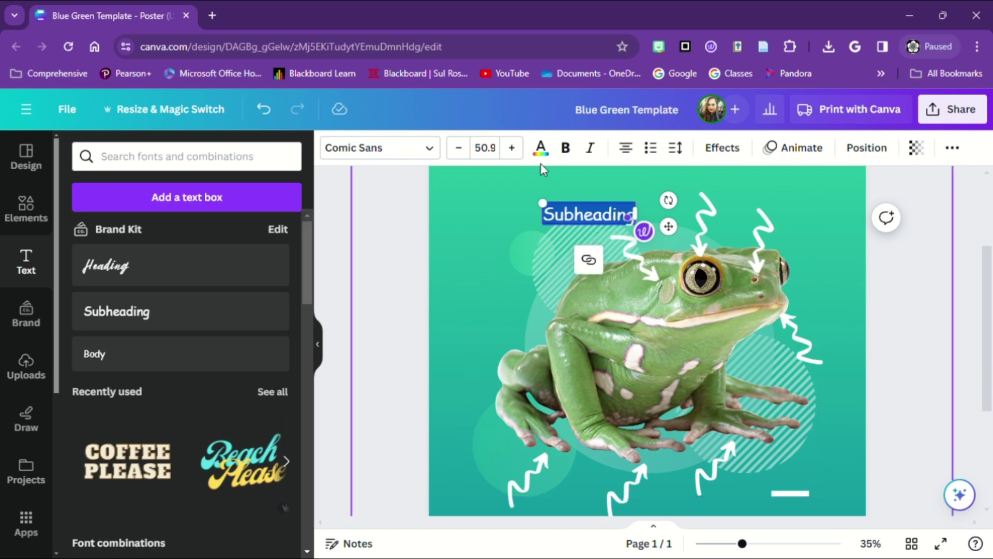
left_click(565, 148)
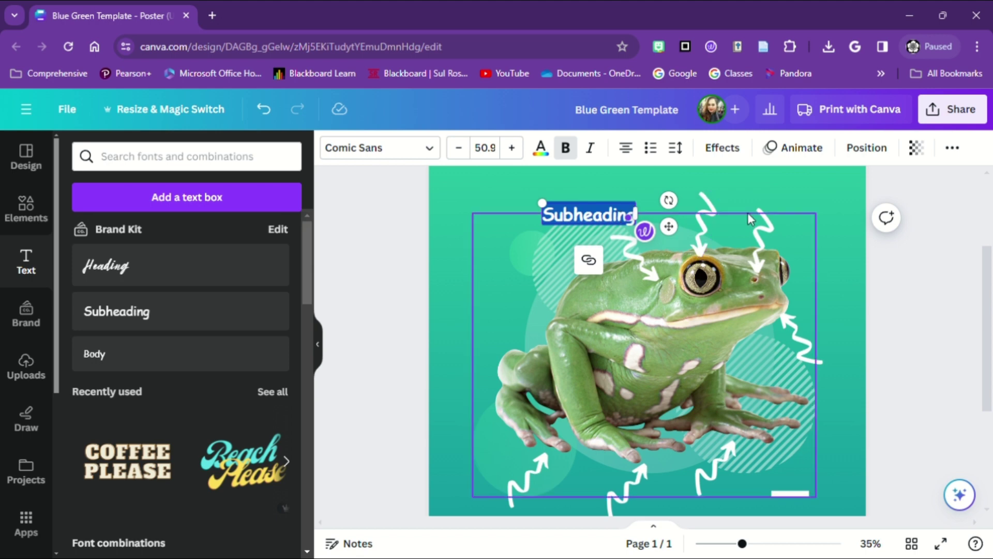
Step: Turn the subheading text white and retype it as 'Tympanum'
key("BackSpace")
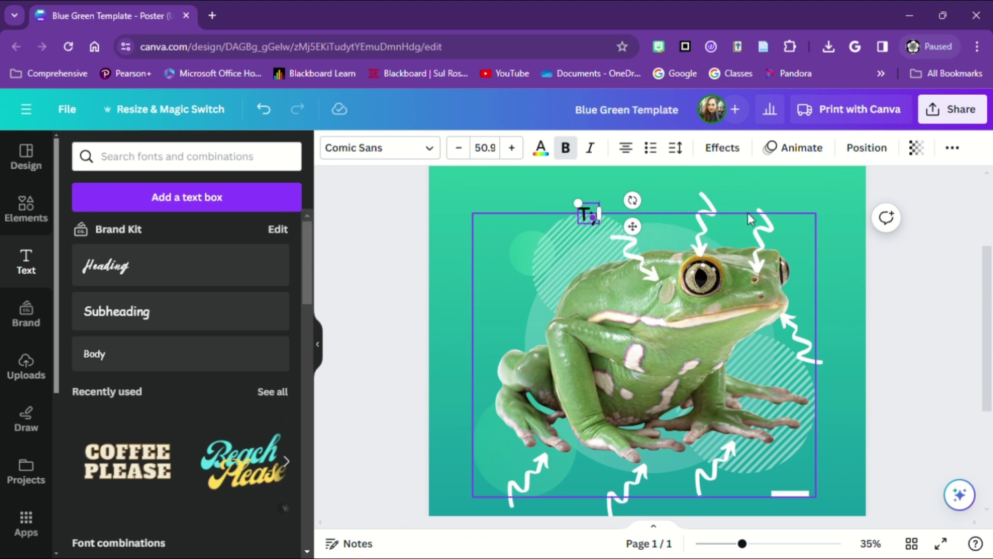
key("ctrl+z")
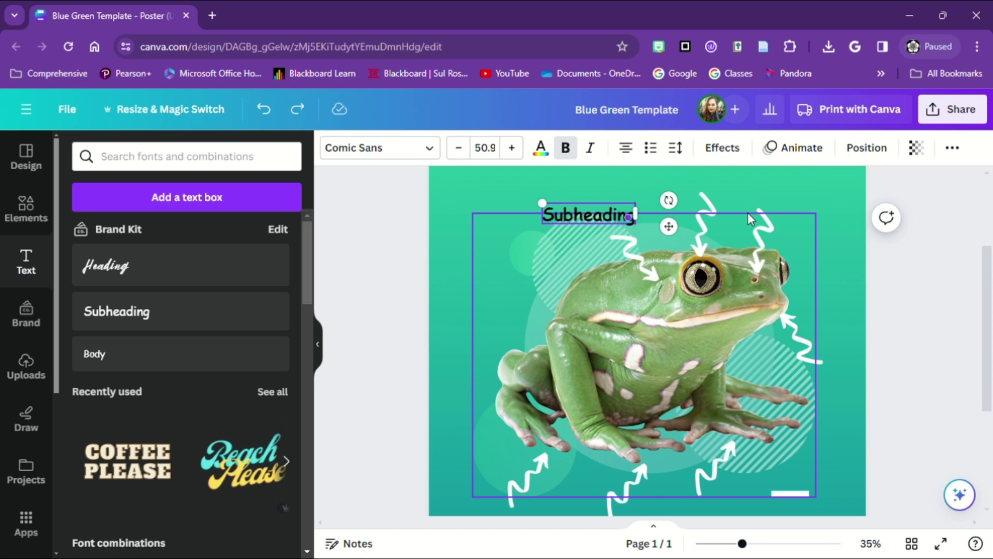
key("ctrl+a")
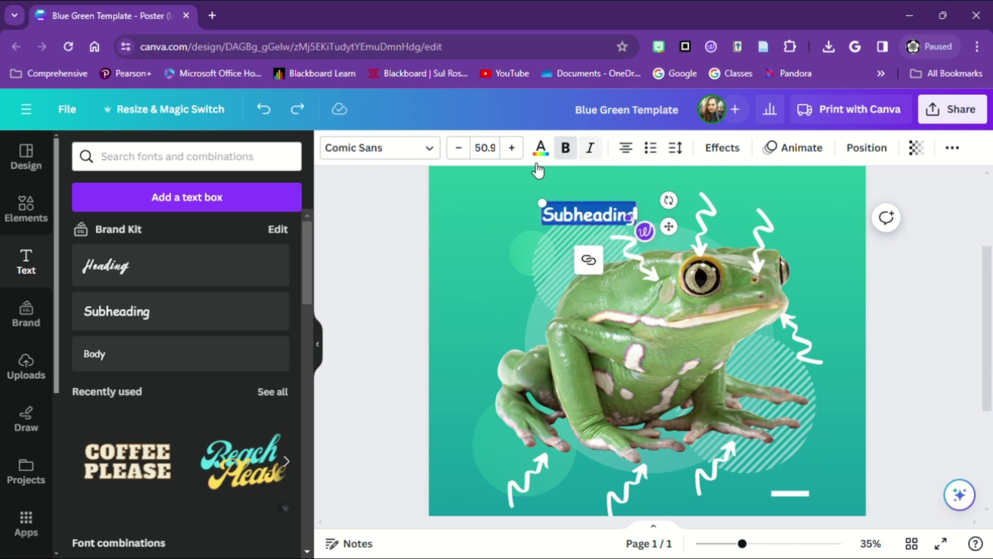
left_click(541, 147)
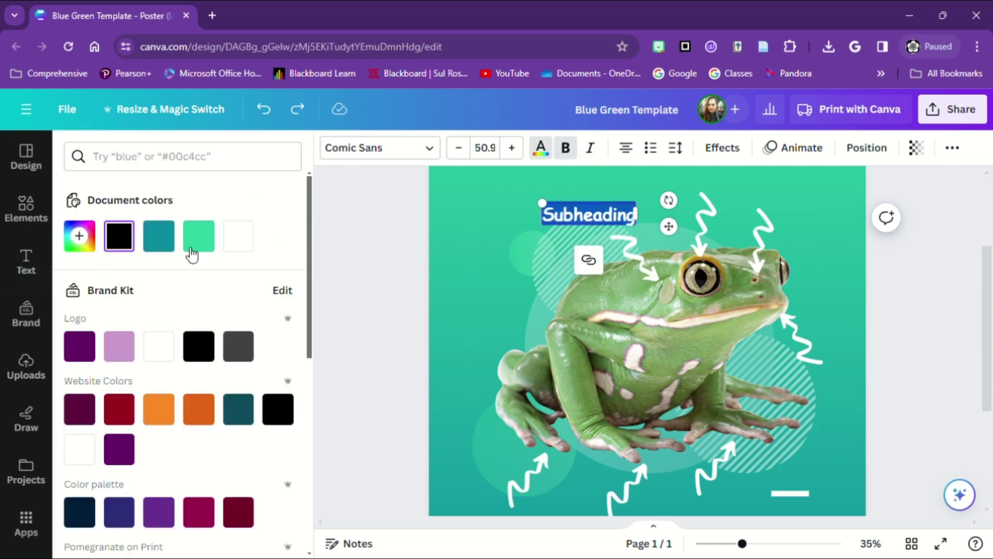
left_click(238, 236)
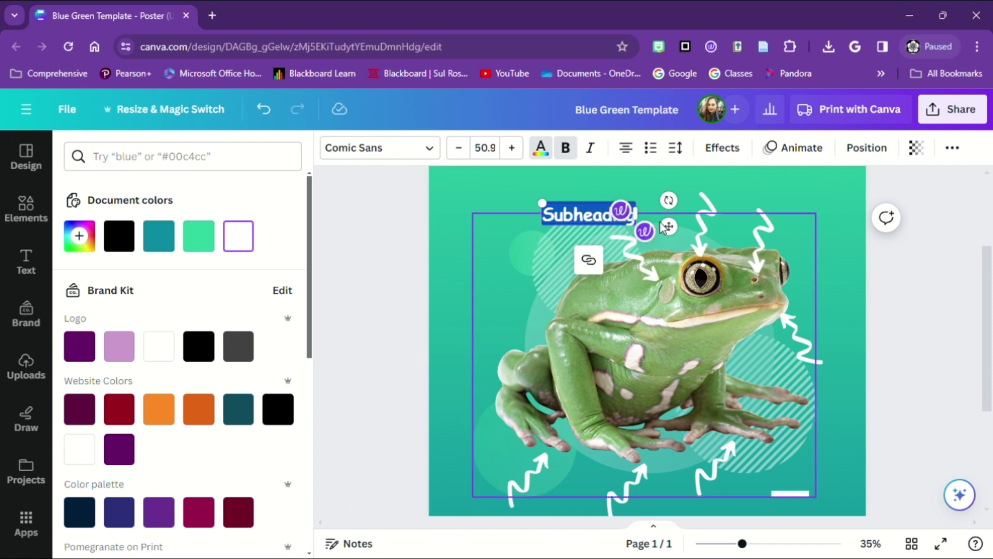
key("BackSpace")
type("Ty")
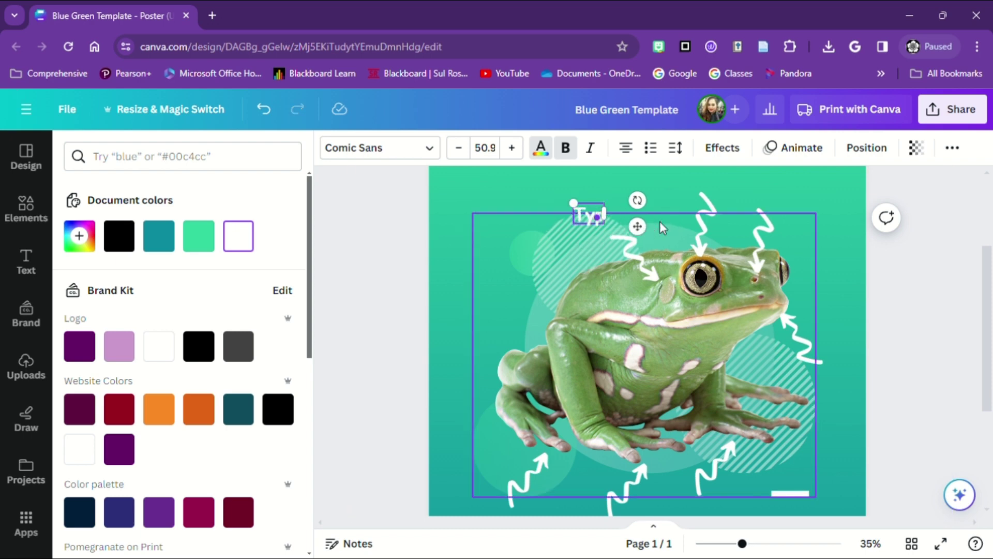
key("BackSpace")
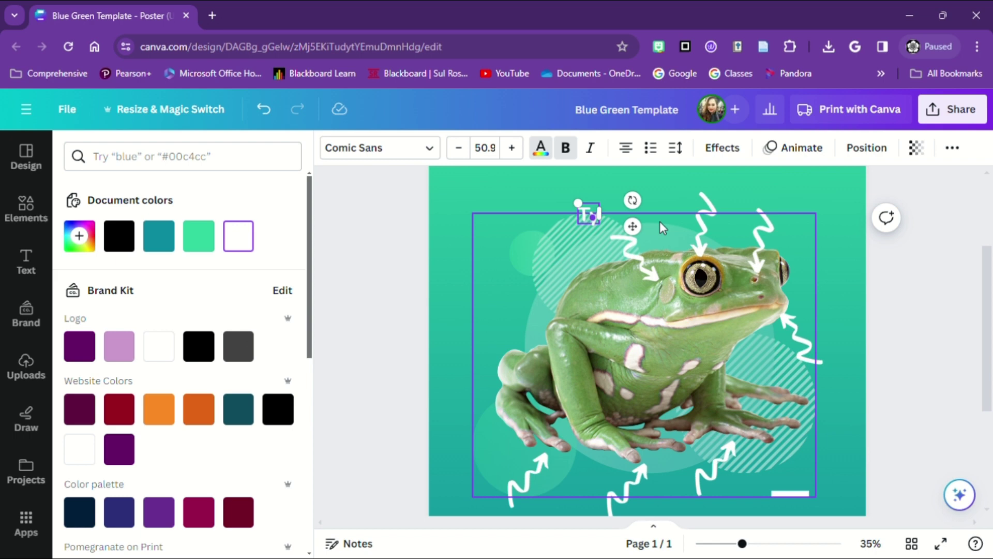
type("ympanu")
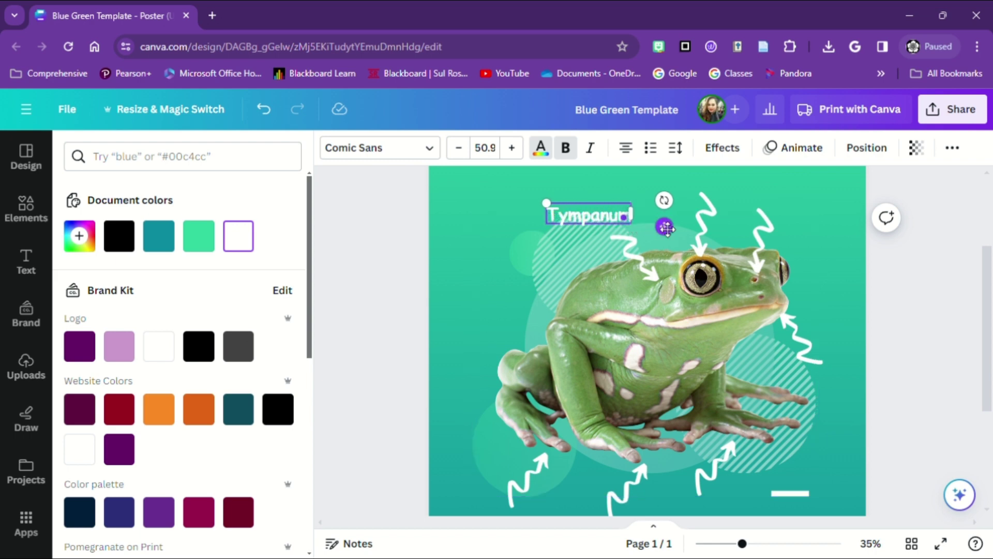
left_click(630, 216)
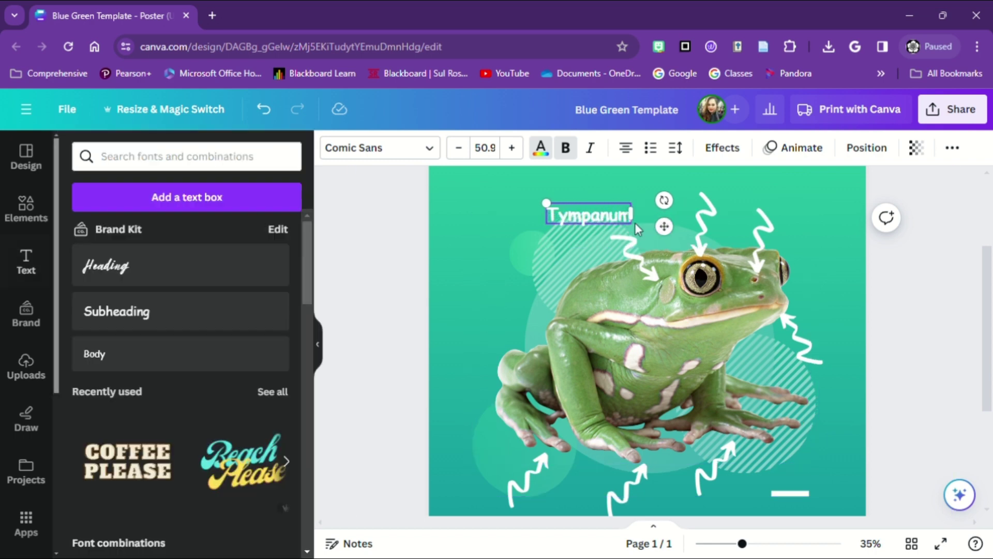
Step: Finish the 'Tympanum' label, nudge it into place and change its colour to black
type("m")
mouse_move(631, 229)
left_mouse_down()
mouse_move(661, 232)
mouse_move(651, 221)
mouse_move(645, 248)
mouse_move(636, 231)
left_mouse_up()
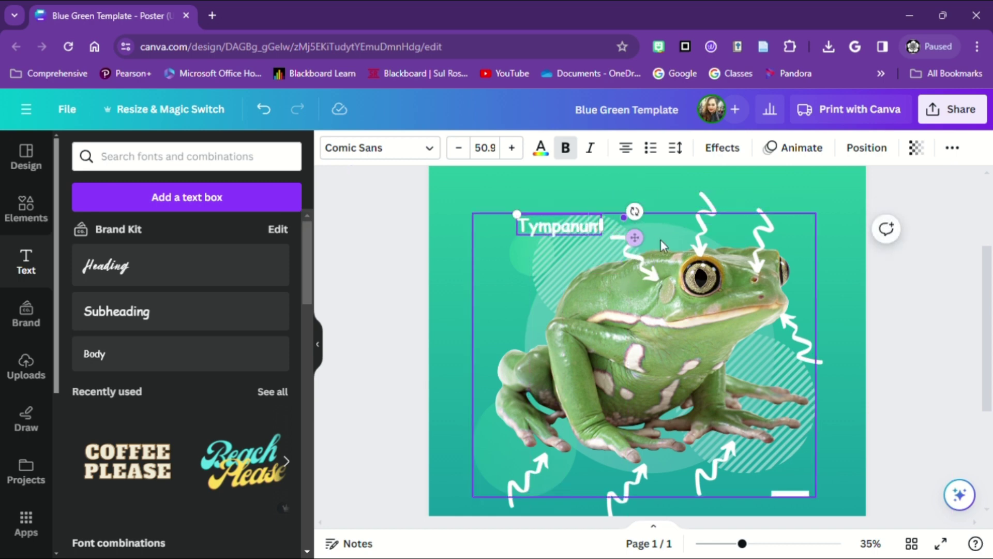
left_click(884, 288)
double_click(566, 229)
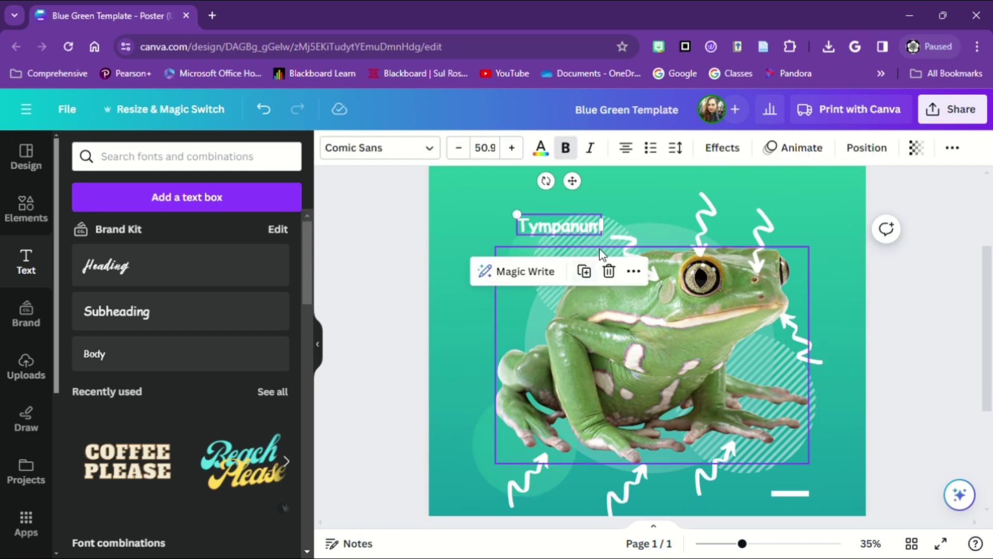
left_click(542, 149)
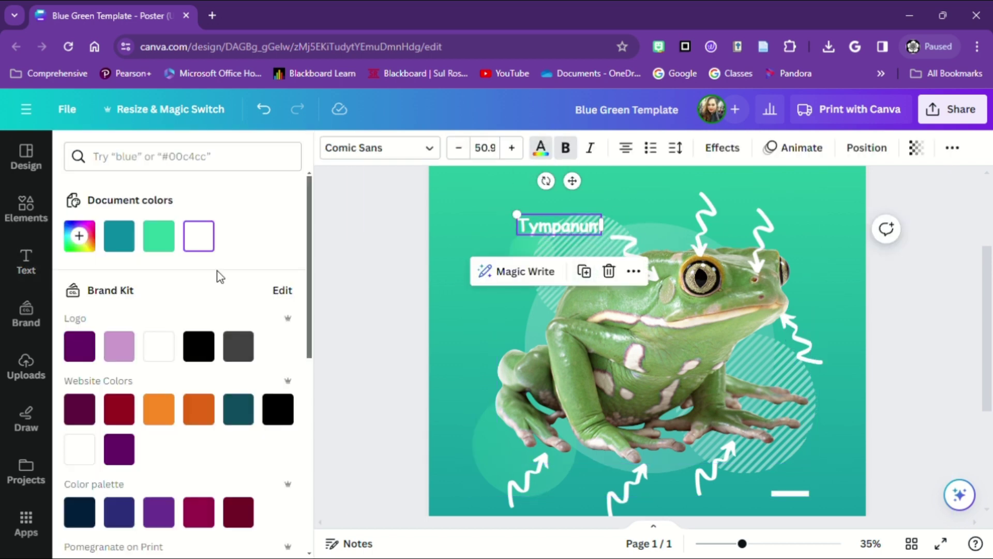
left_click(118, 237)
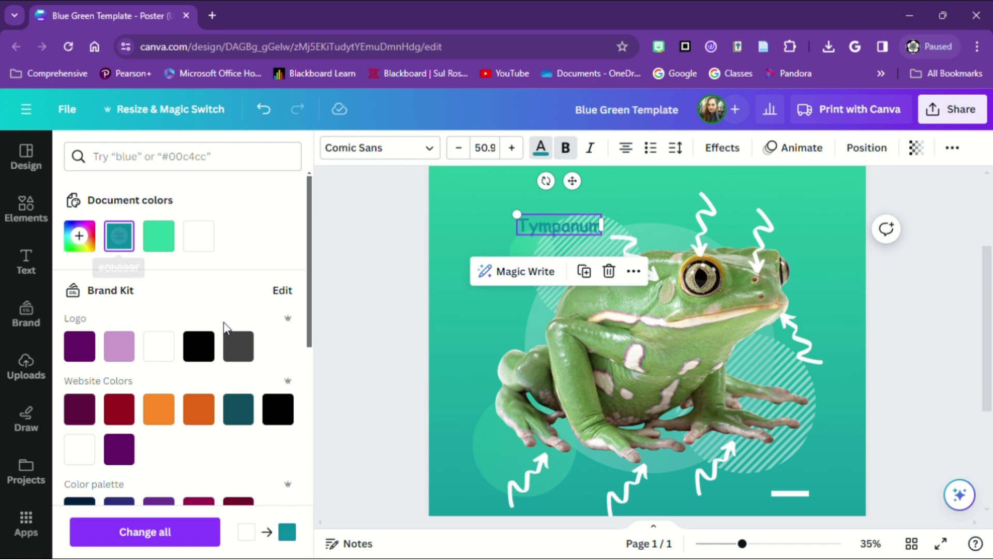
left_click(201, 347)
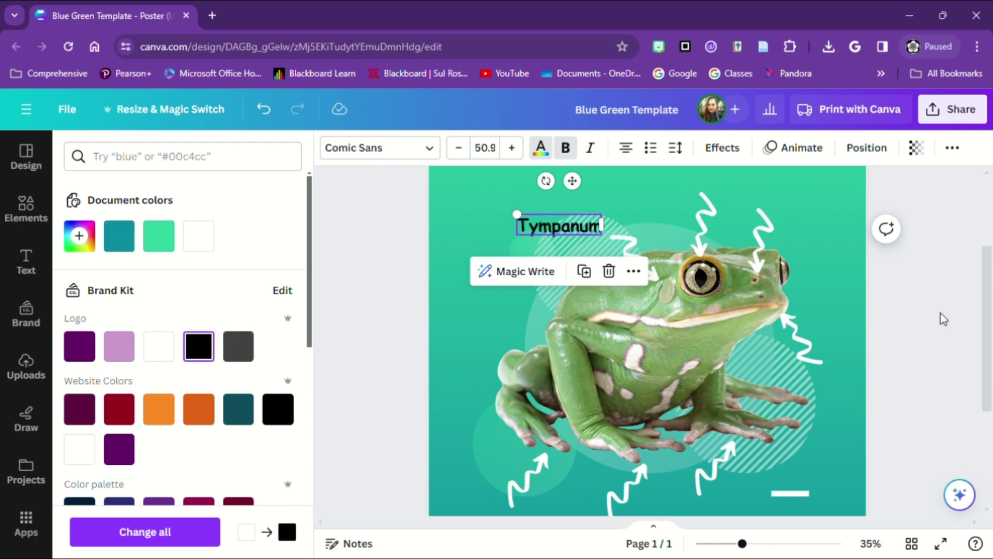
left_click(538, 237)
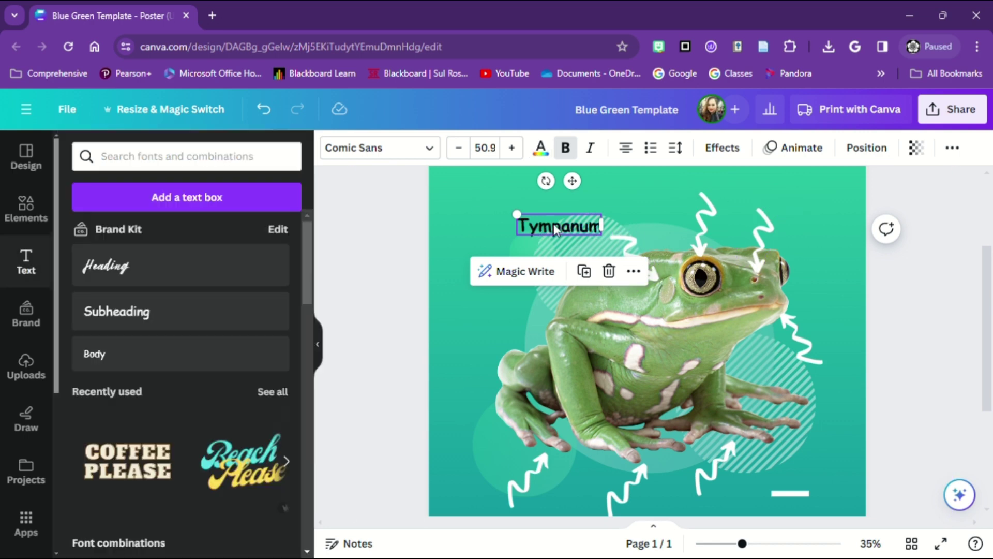
Step: Duplicate the Tympanum label and move the copy up above the frog, beneath the title
left_click_drag(592, 228, 620, 239)
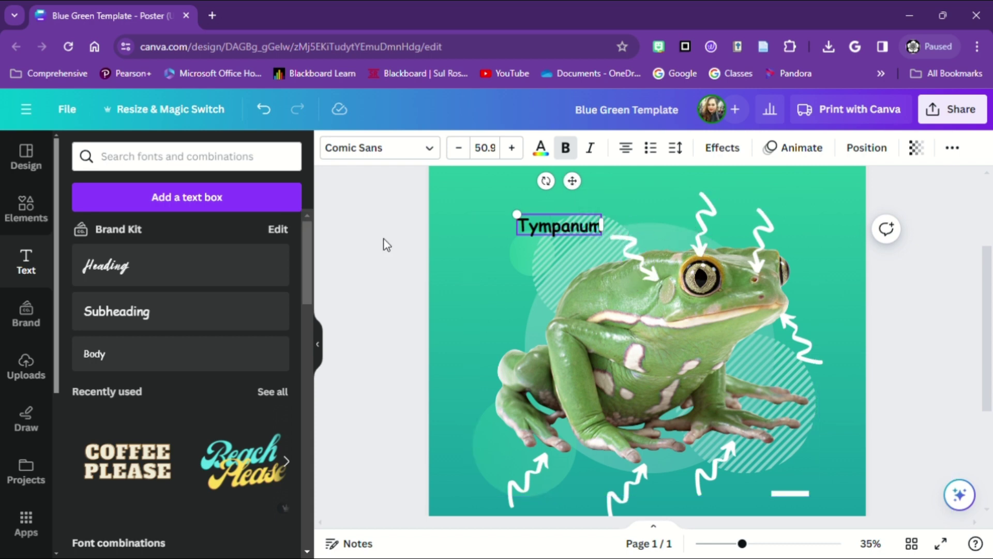
left_click(552, 232)
key("ctrl+c")
key("ctrl+v")
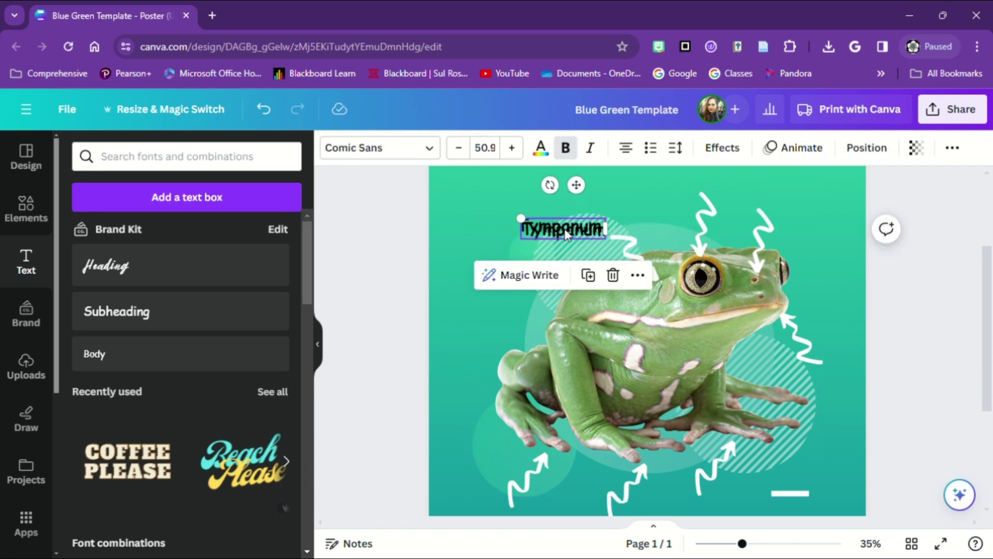
left_click_drag(552, 233, 700, 186)
Step: Retype Tympanum copies as 'Eye' and 'Nostrils' and place them beside their arrows
scroll(700, 186, "up", 3)
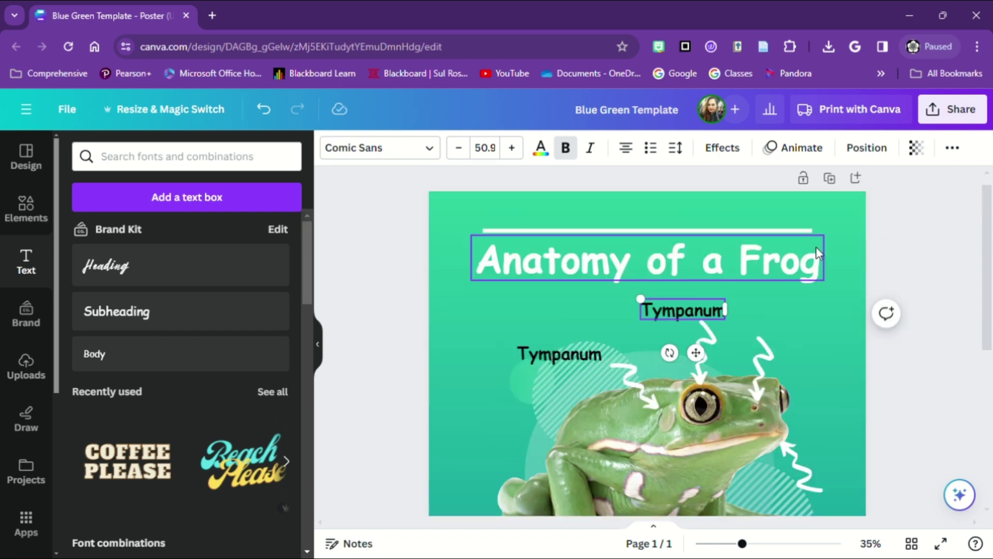
double_click(702, 331)
type("Eye")
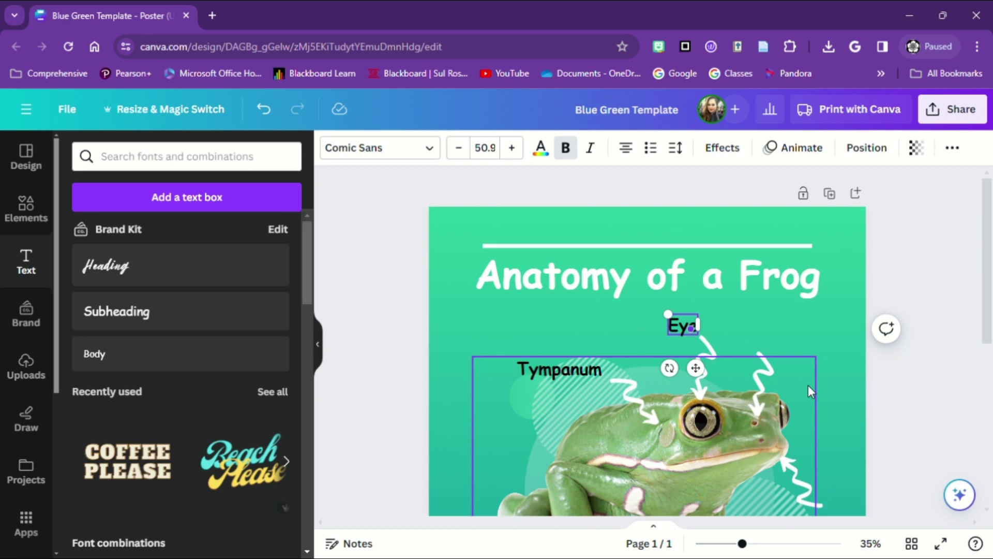
key("ctrl+z")
key("ctrl+shift+z")
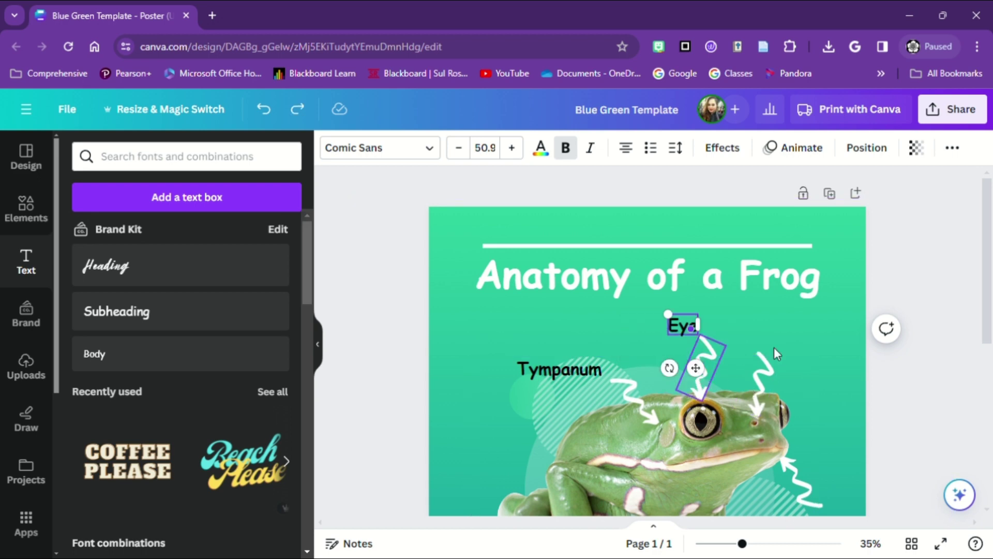
left_click(848, 374)
left_click_drag(564, 369, 757, 332)
double_click(770, 337)
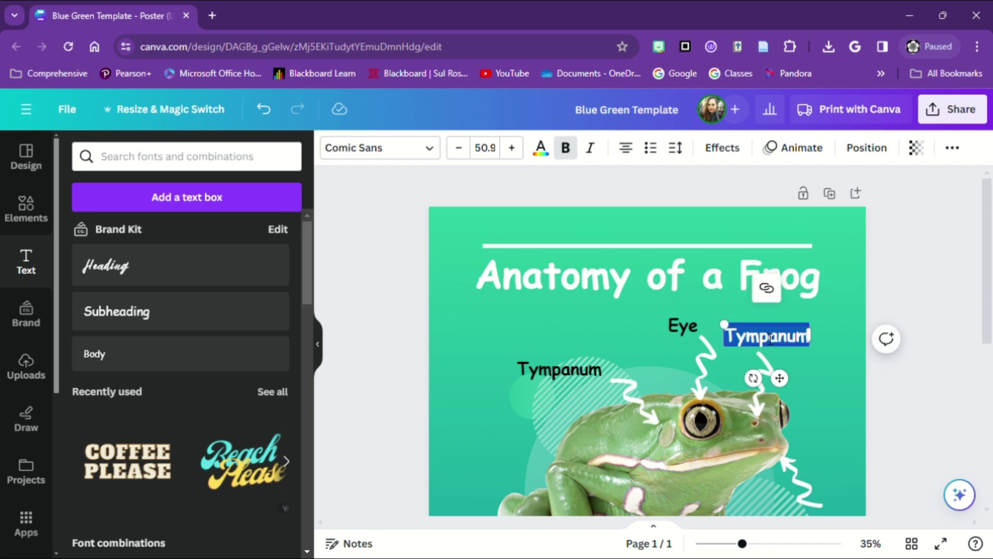
type("Nostrils")
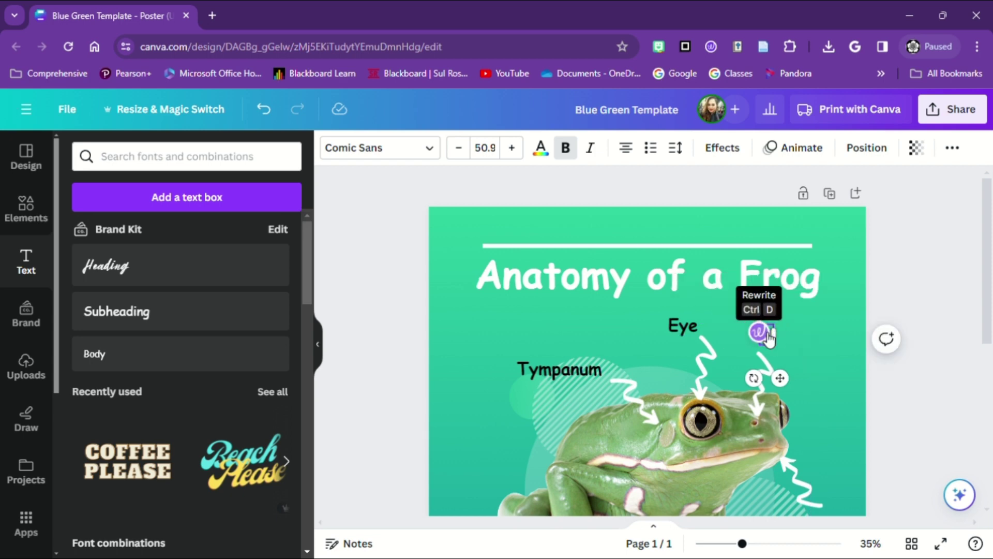
Step: Add 'Webbed Feet', 'Front Legs' and 'Hind Legs' labels beside the lower arrows
scroll(899, 416, "down", 4)
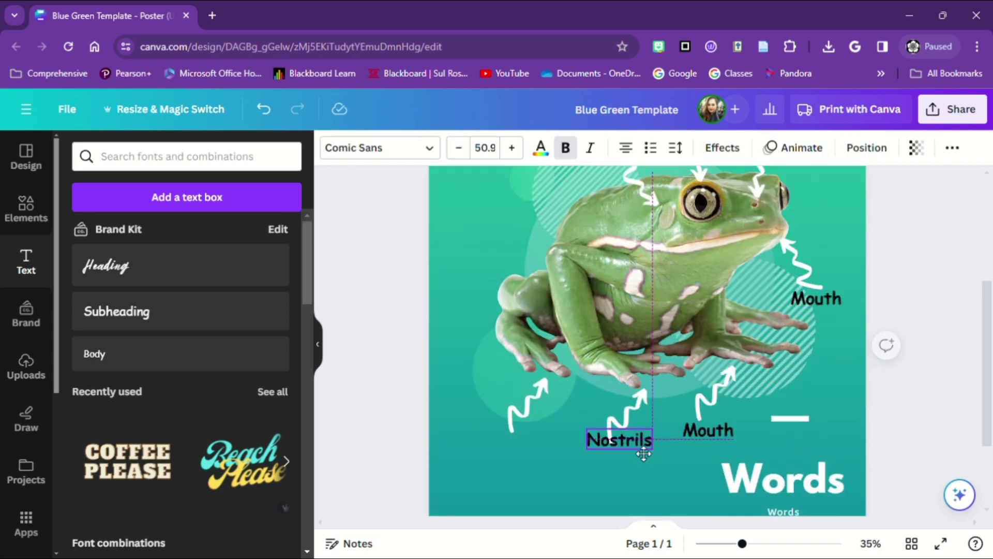
type("Webbed Feet")
type("Front Legs")
left_click_drag(651, 437, 522, 434)
double_click(497, 445)
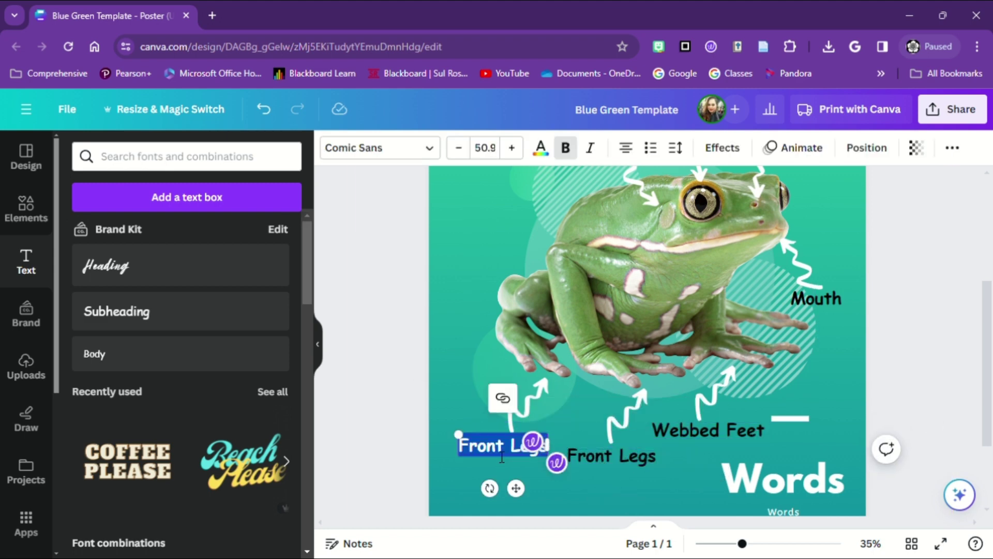
type("Hind Legs")
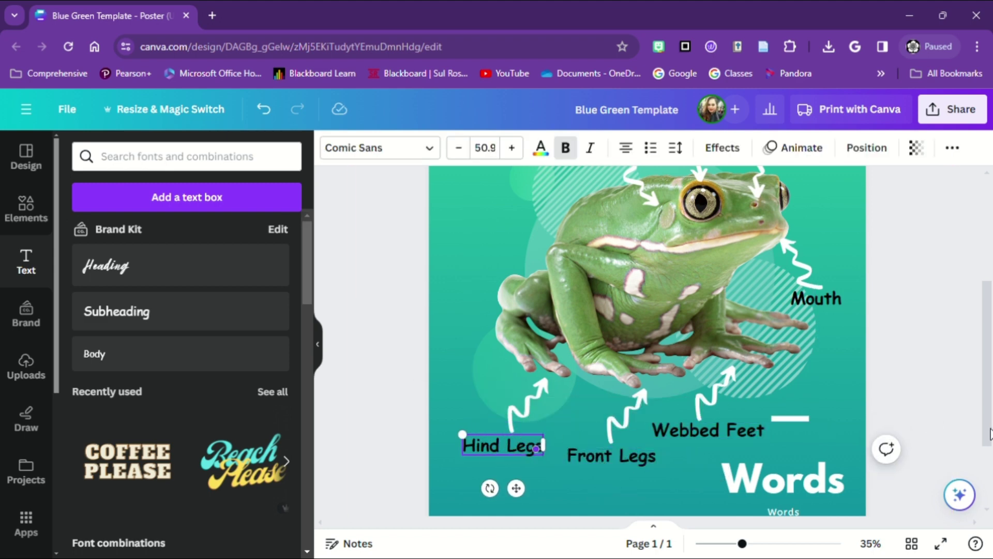
scroll(817, 334, "down", 2)
scroll(860, 374, "up", 5)
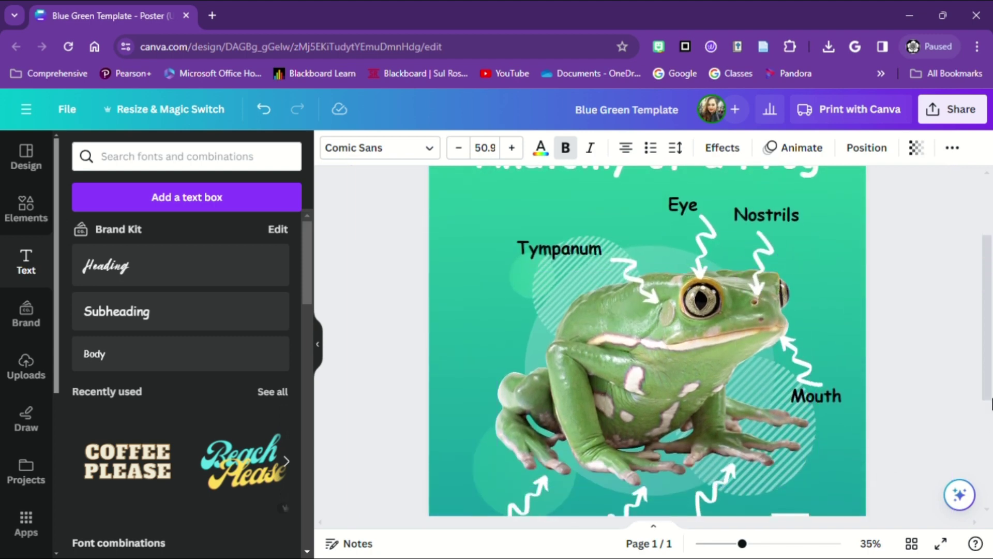
Step: Replace the Words heading text with 'Frog'
scroll(724, 336, "down", 5)
left_click(811, 441)
left_click(811, 441)
double_click(810, 440)
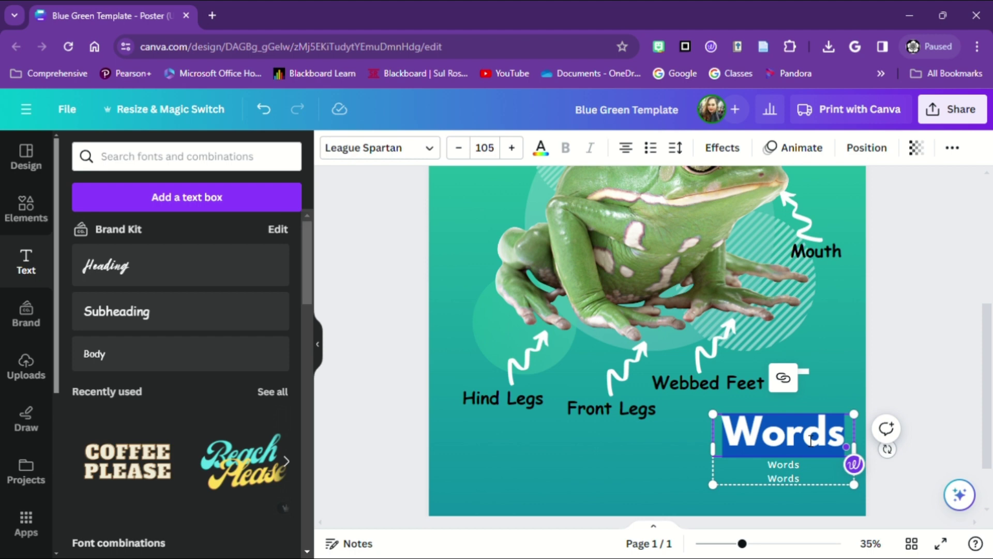
type("Frog")
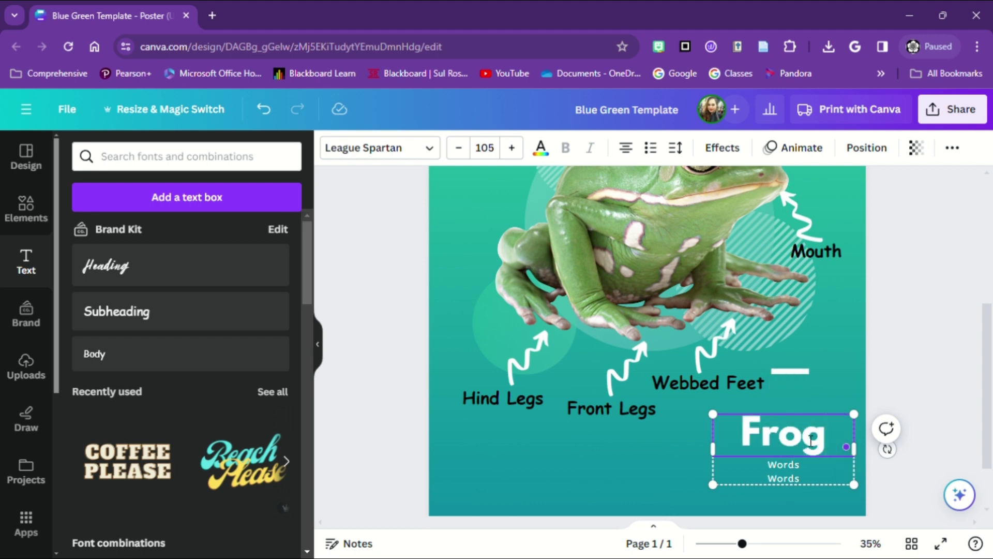
Step: Replace the small placeholder lines with '[F / R/ OG]' and the tailless amphibian definition
scroll(853, 474, "up", 2)
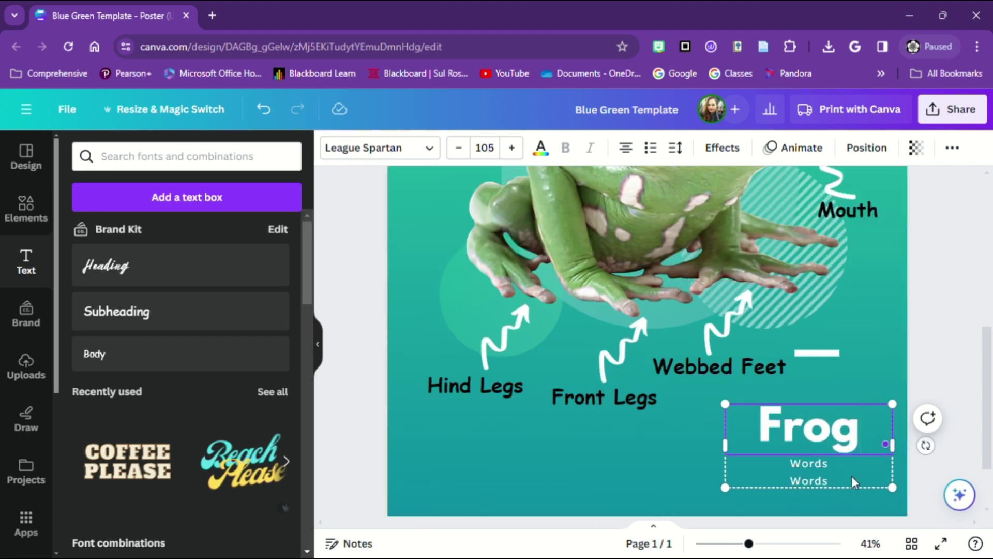
scroll(862, 476, "up", 2)
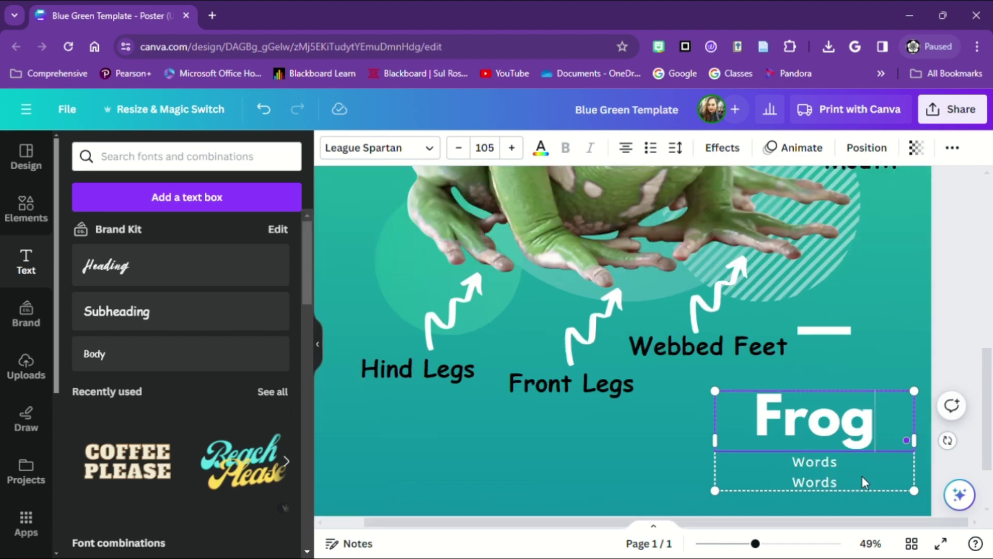
scroll(862, 476, "up", 1)
scroll(861, 476, "down", 1)
scroll(862, 476, "up", 1)
scroll(817, 381, "down", 3)
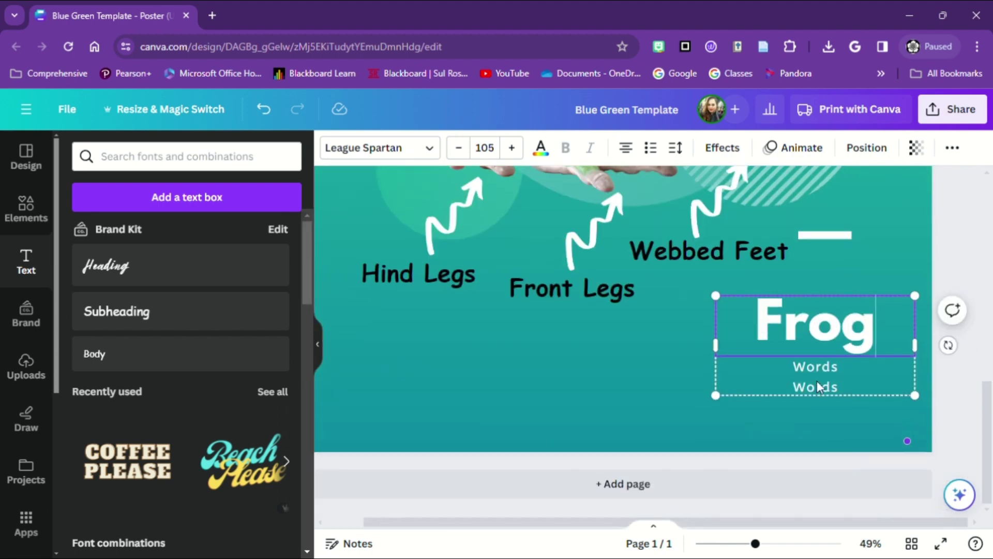
double_click(817, 369)
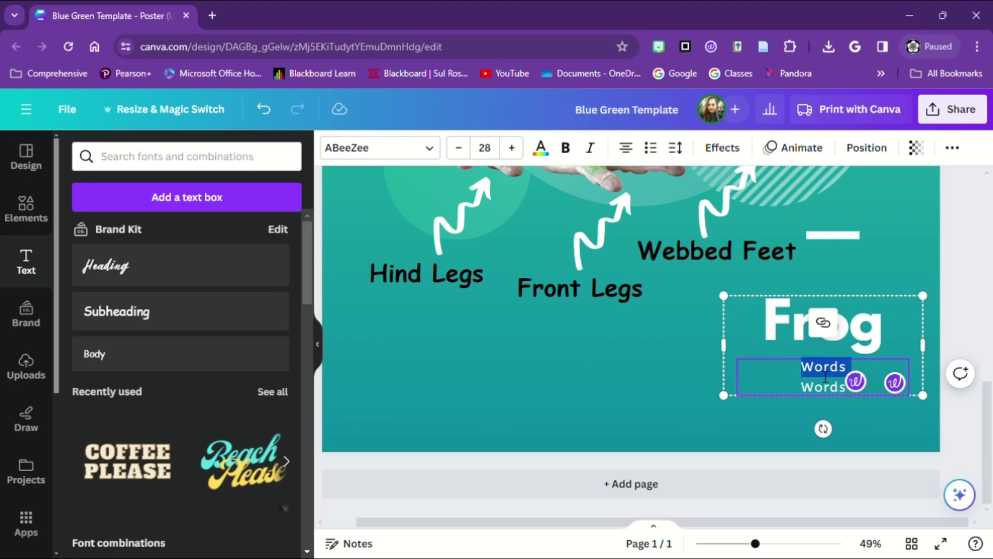
key("Delete")
key("Delete")
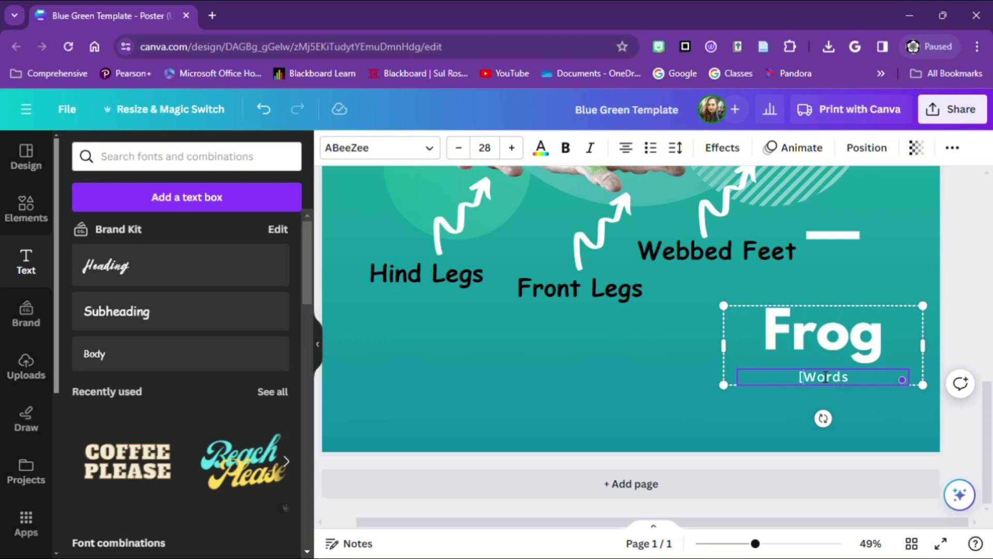
type("[F / R/ OG]")
key("Return")
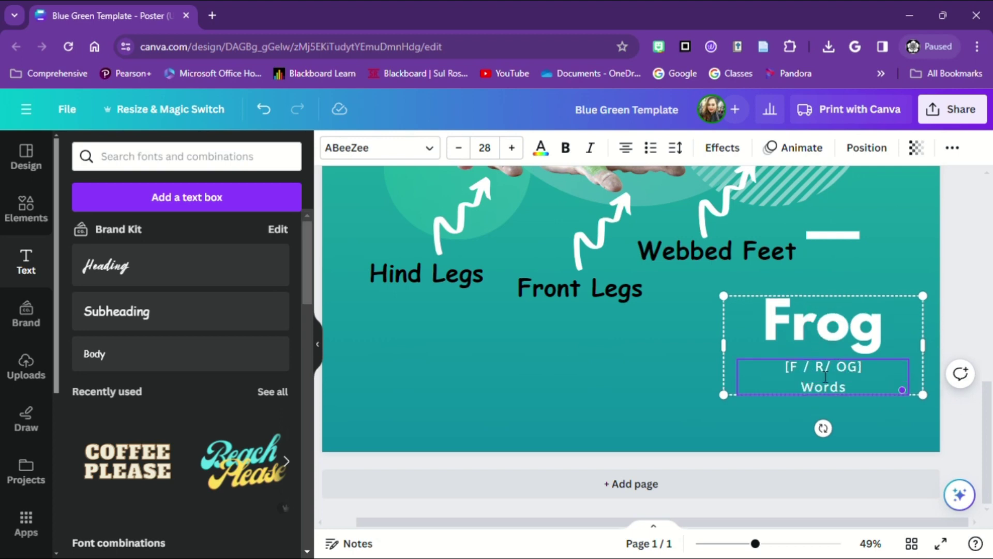
double_click(845, 388)
type("A tailess amphibian with a short squate body, moi")
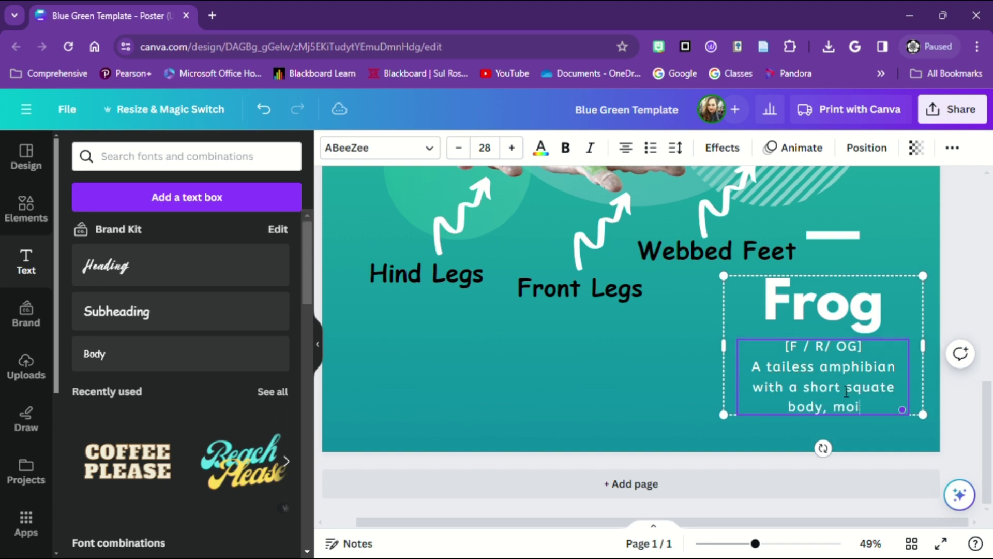
type("st smooth skin, and very long hind legs for leaping.")
Step: Make the [F / R/ OG] line bold and correct 'squate' to 'squat'
triple_click(822, 336)
key("ctrl+b")
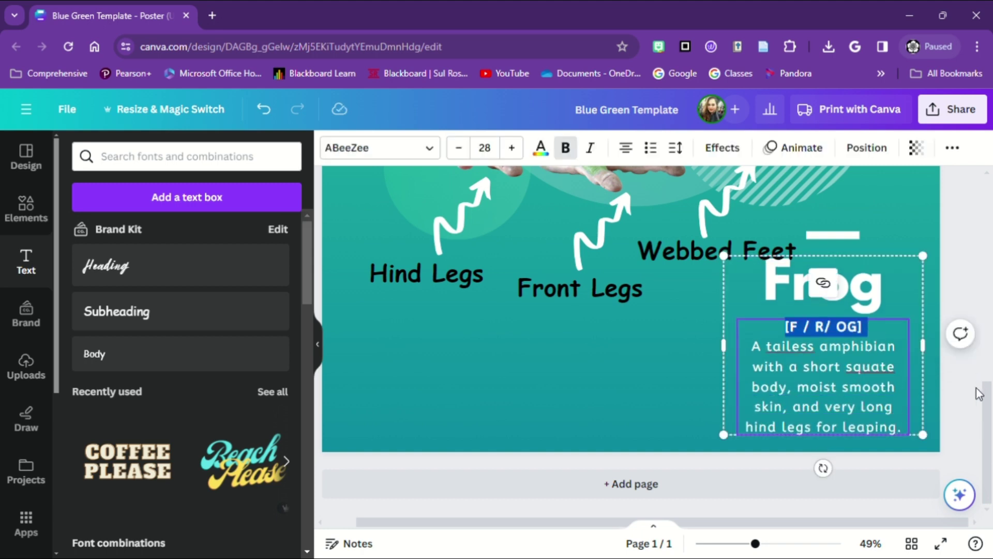
scroll(859, 425, "up", 2)
key("Delete")
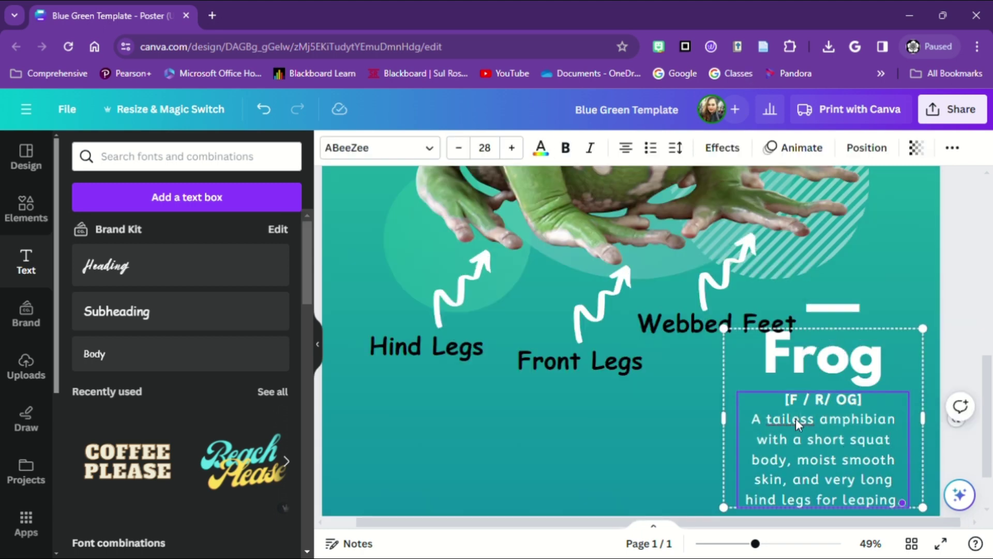
Step: Finish editing the Frog definition and collapse the Text side panel
scroll(833, 445, "down", 2)
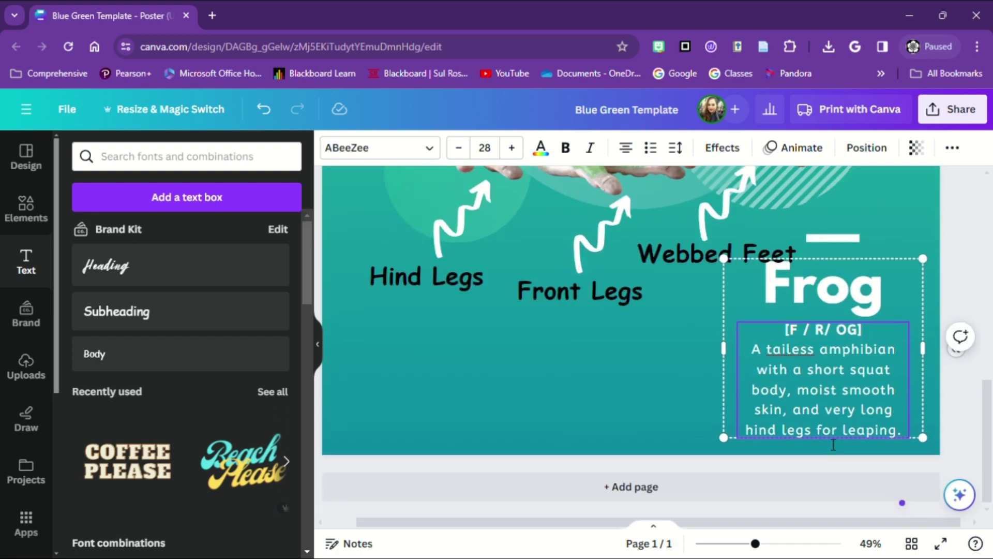
left_click(960, 399)
scroll(824, 416, "up", 5)
scroll(892, 414, "down", 4)
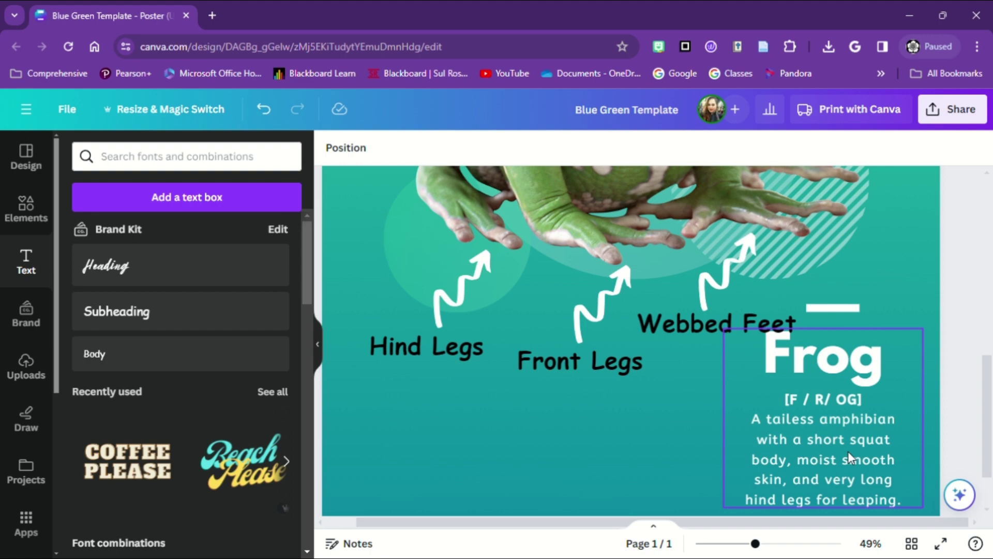
scroll(851, 447, "up", 10)
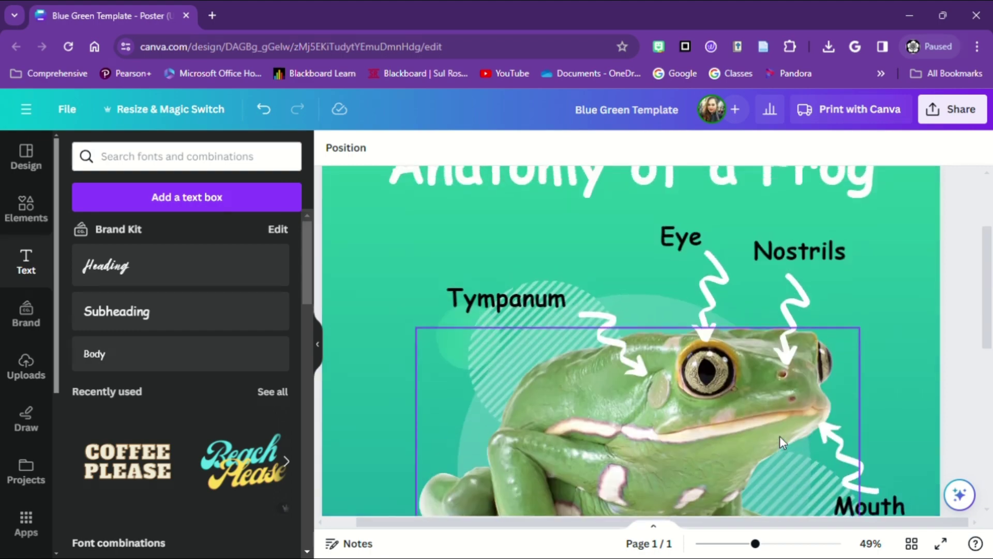
scroll(719, 325, "down", 5)
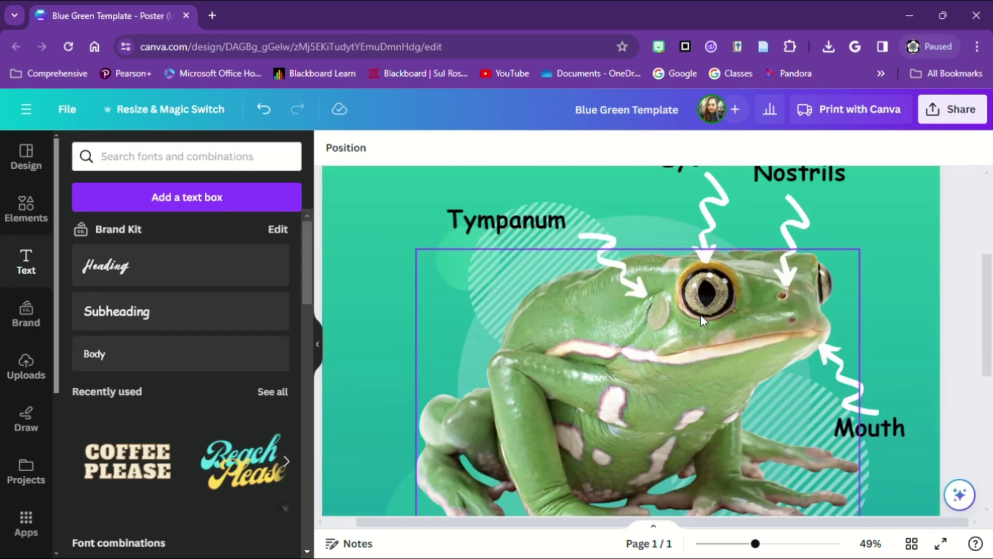
scroll(701, 315, "down", 2, "ctrl")
scroll(701, 315, "down", 2)
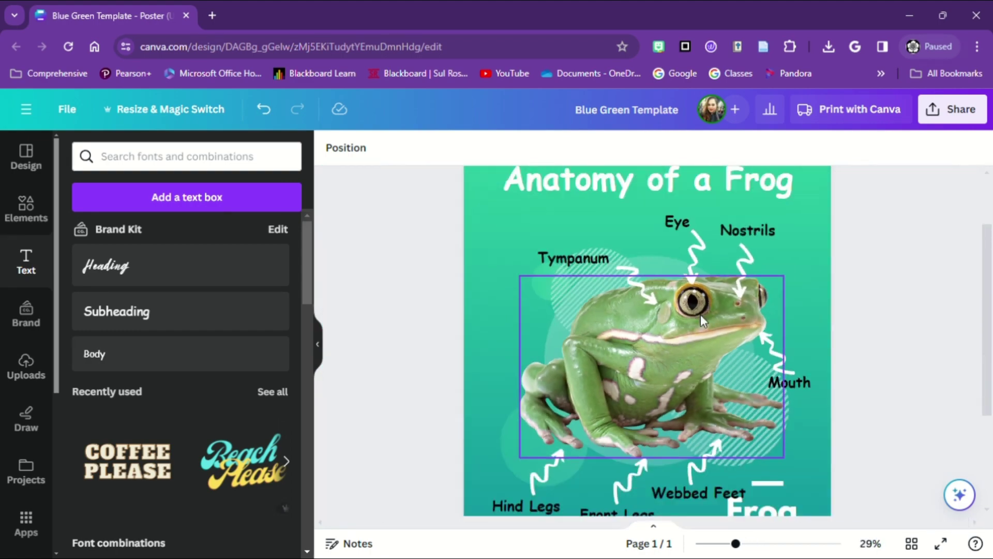
left_click(321, 348)
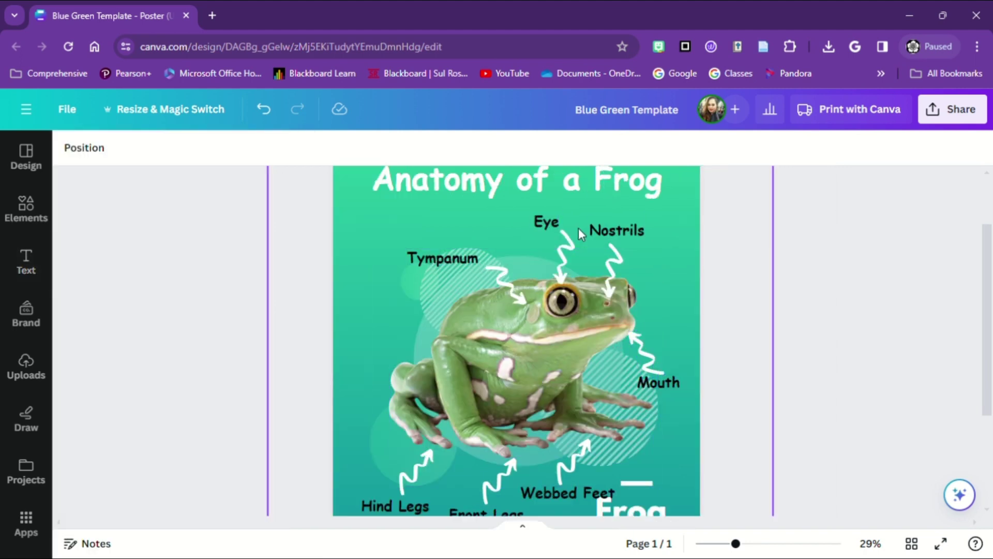
Step: Select the Tympanum label on the poster
scroll(551, 465, "down", 3)
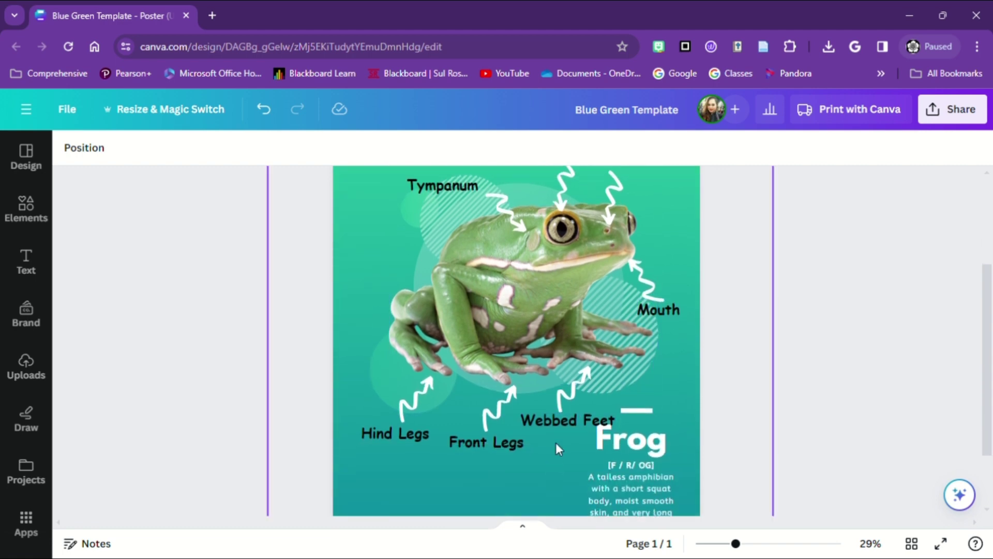
scroll(471, 331, "up", 5)
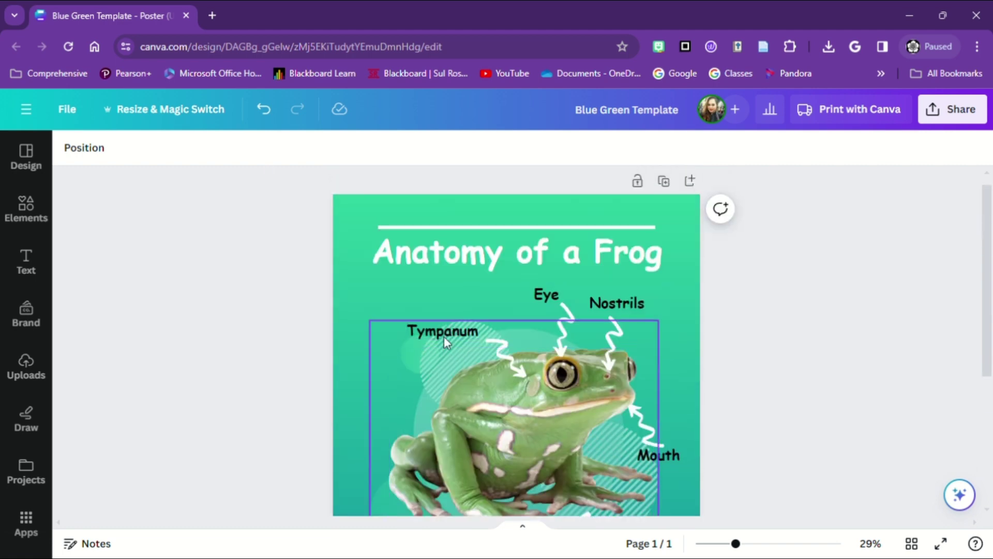
left_click(444, 338)
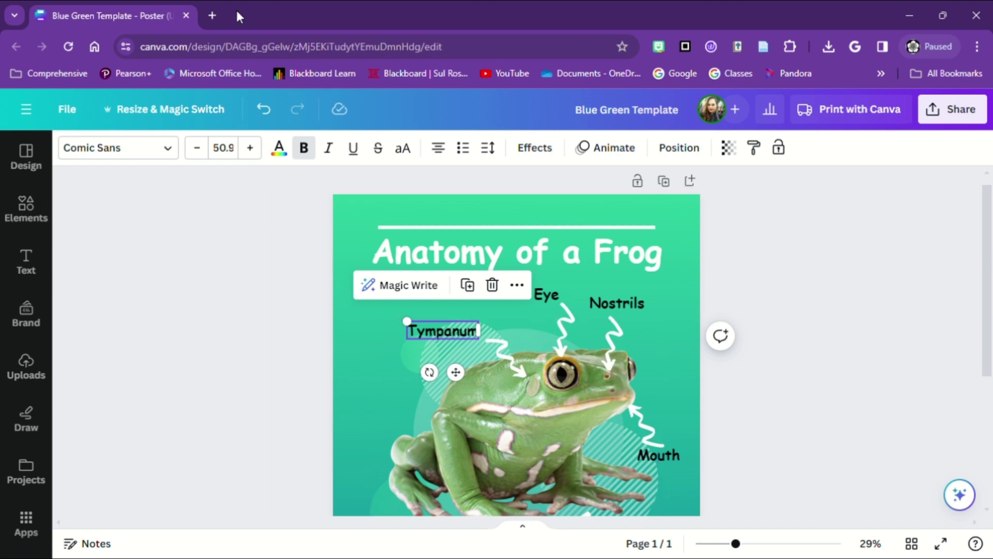
Step: Open dictionary.com in a new browser tab
left_click(217, 18)
left_click(268, 52)
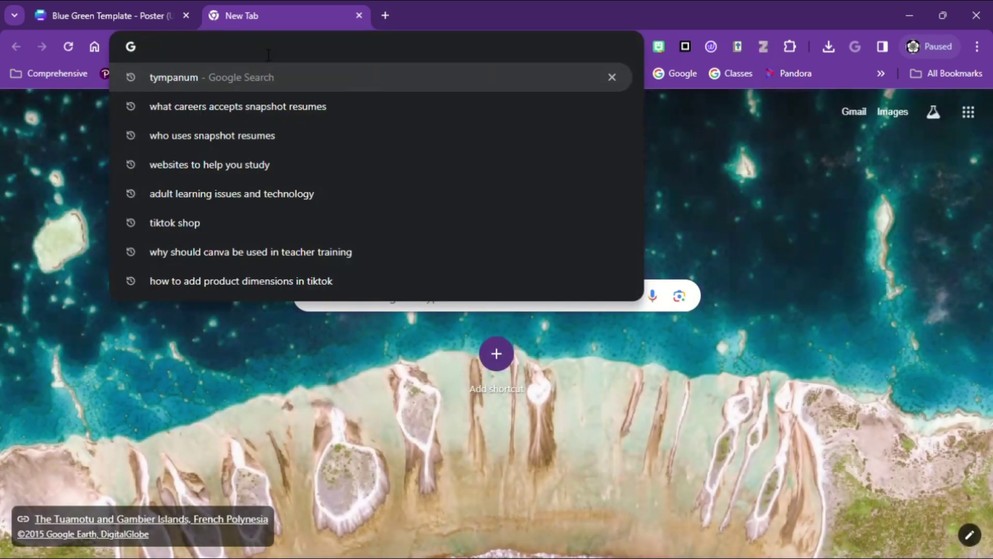
type("D")
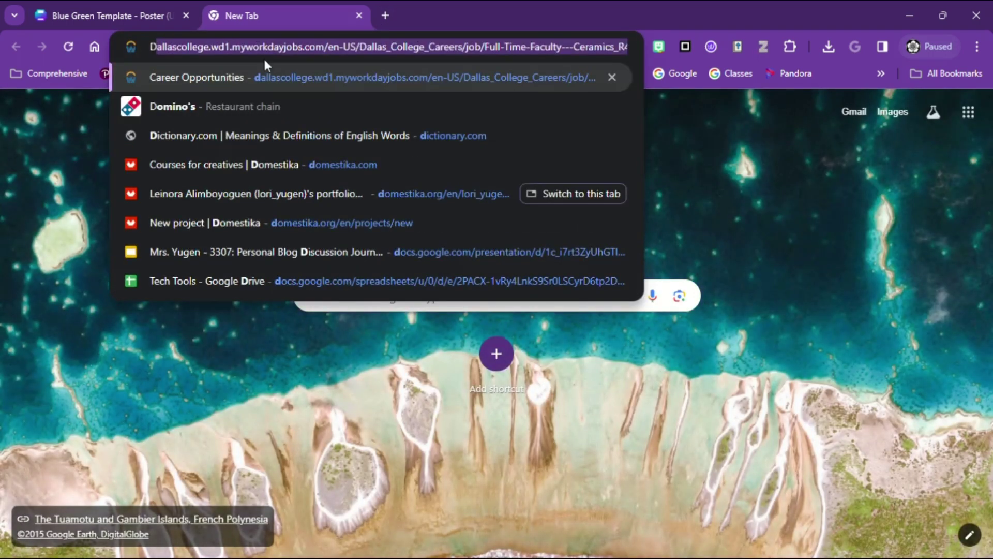
type("i")
key("Return")
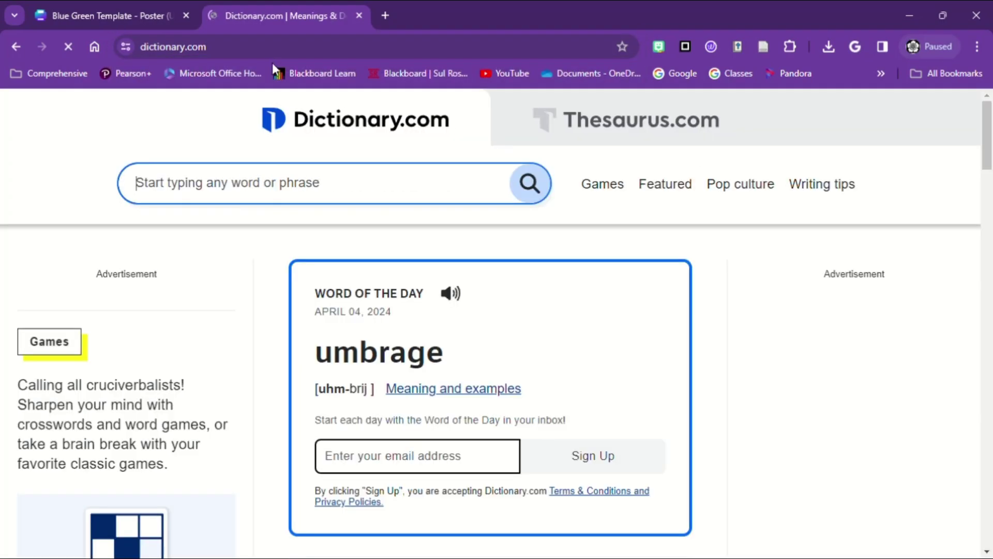
Step: Look up 'Tympanum' on Dictionary.com, copy the definition page URL, and return to Canva
left_click(160, 16)
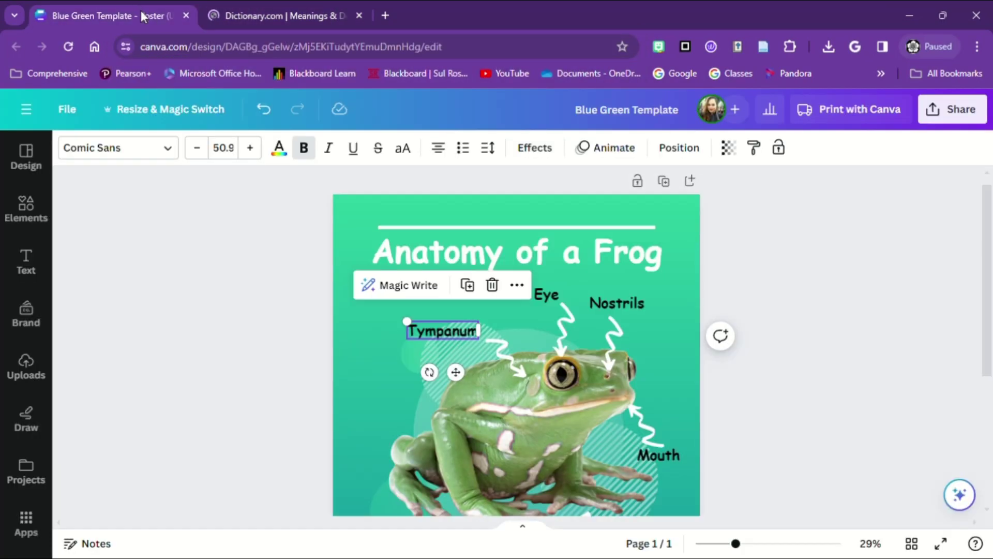
double_click(446, 335)
left_click(308, 13)
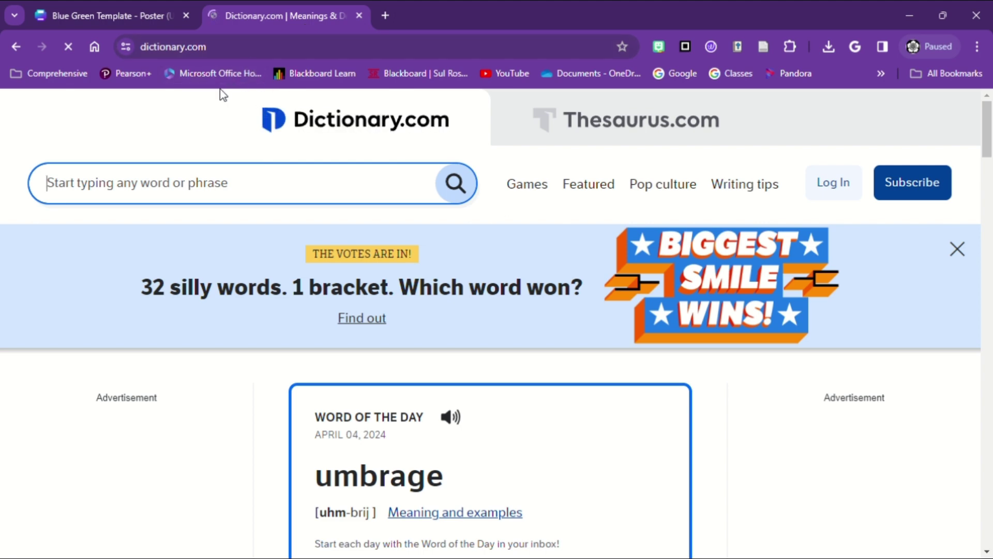
type("Tympanum")
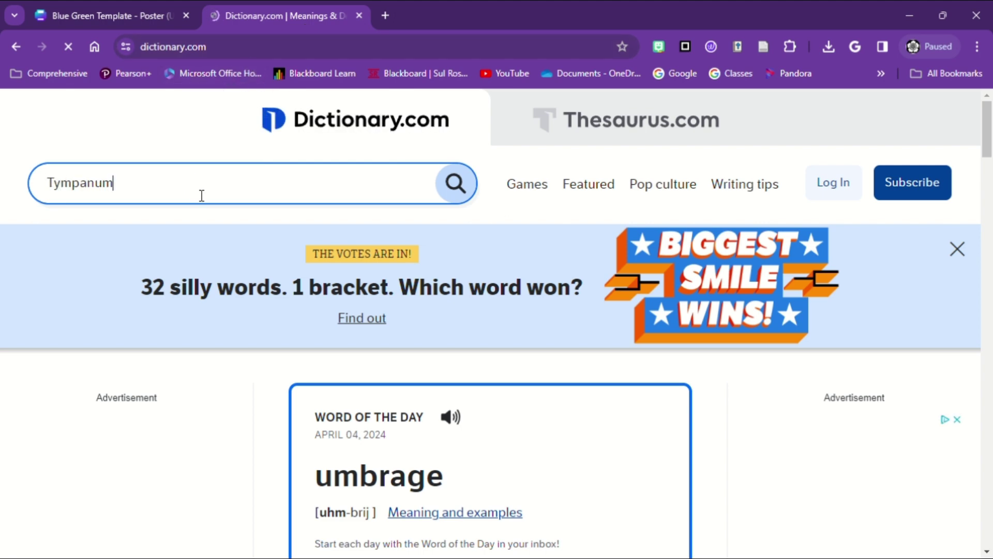
key("Return")
scroll(332, 321, "down", 3)
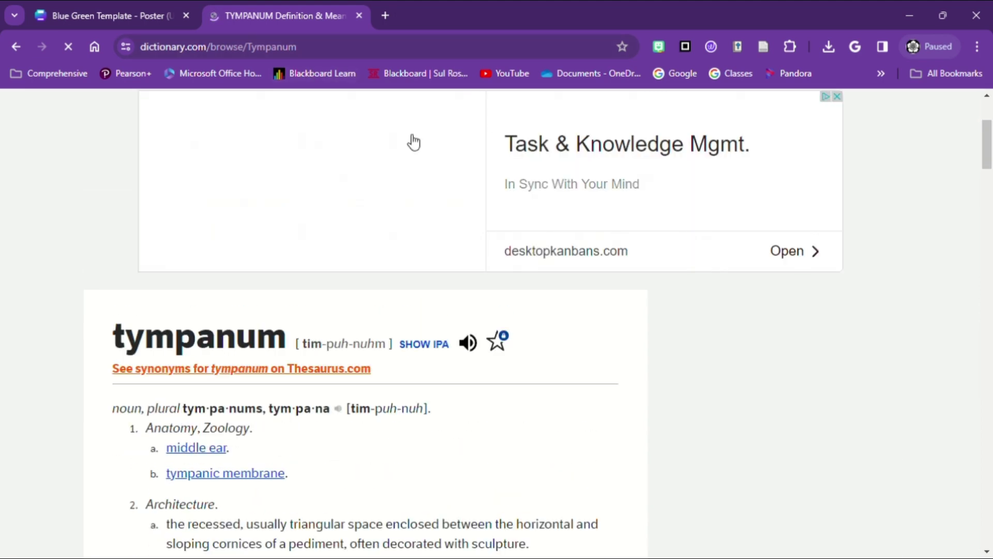
left_click(270, 49)
key("ctrl+c")
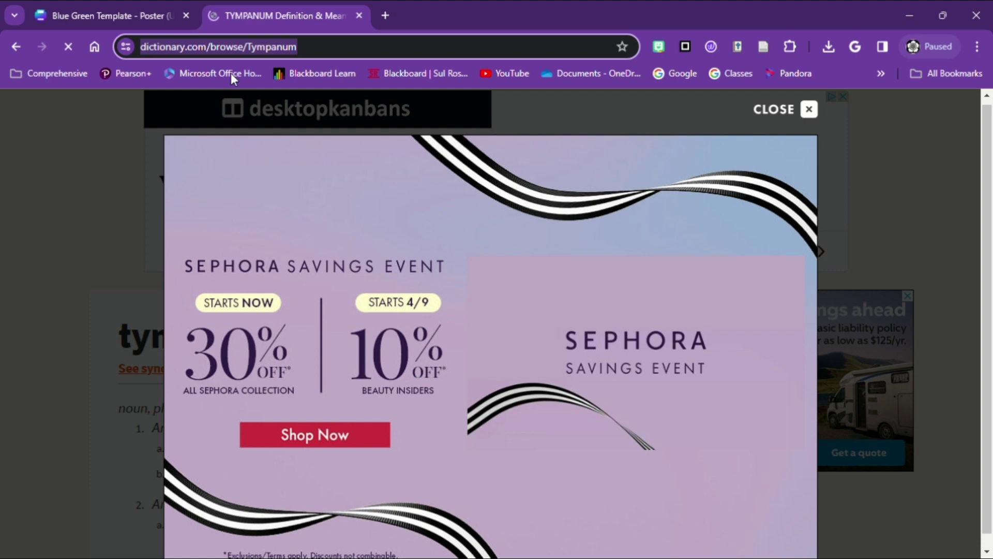
left_click(137, 16)
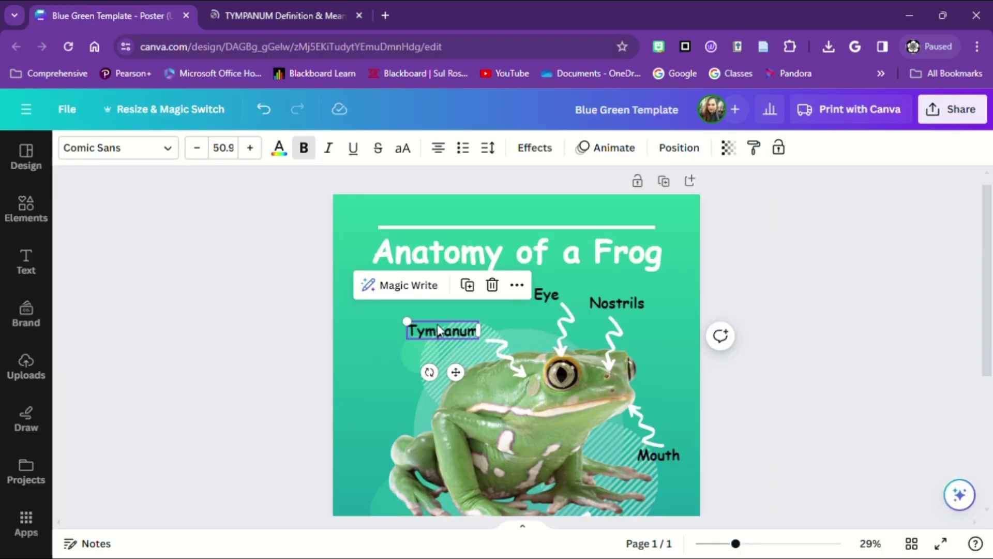
Step: Link the Tympanum label to the copied Dictionary.com tympanum definition URL
left_click(307, 322)
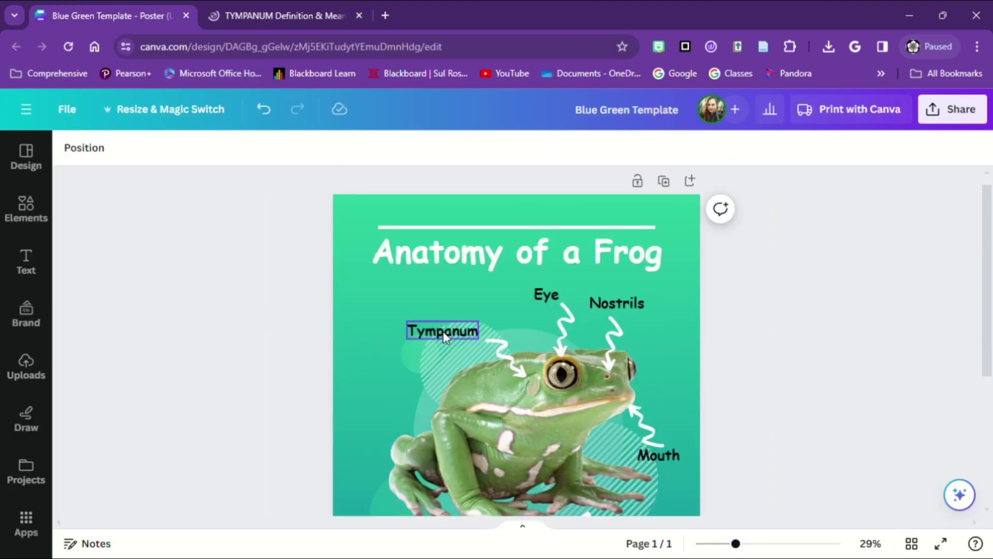
left_click(444, 336)
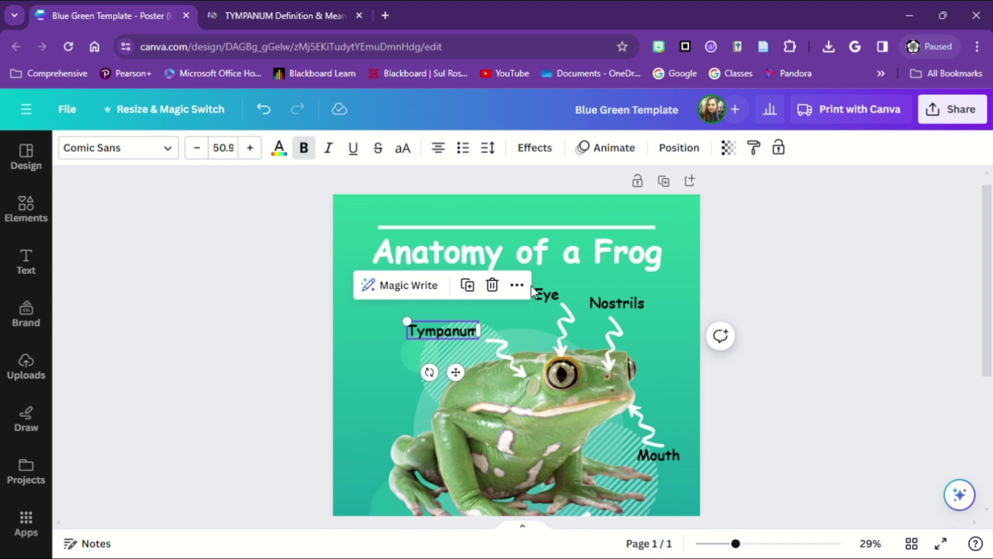
left_click(486, 302)
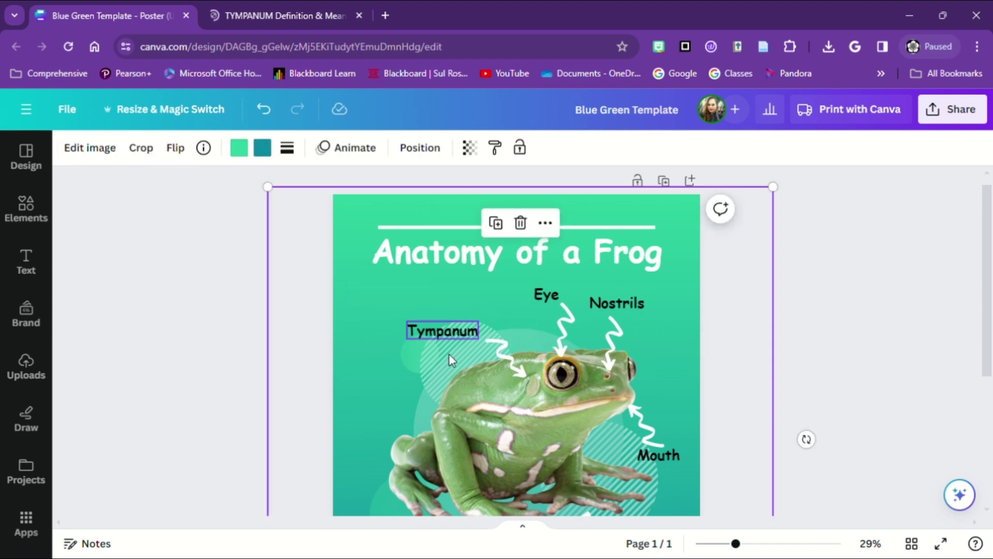
left_click(453, 325)
left_click(517, 285)
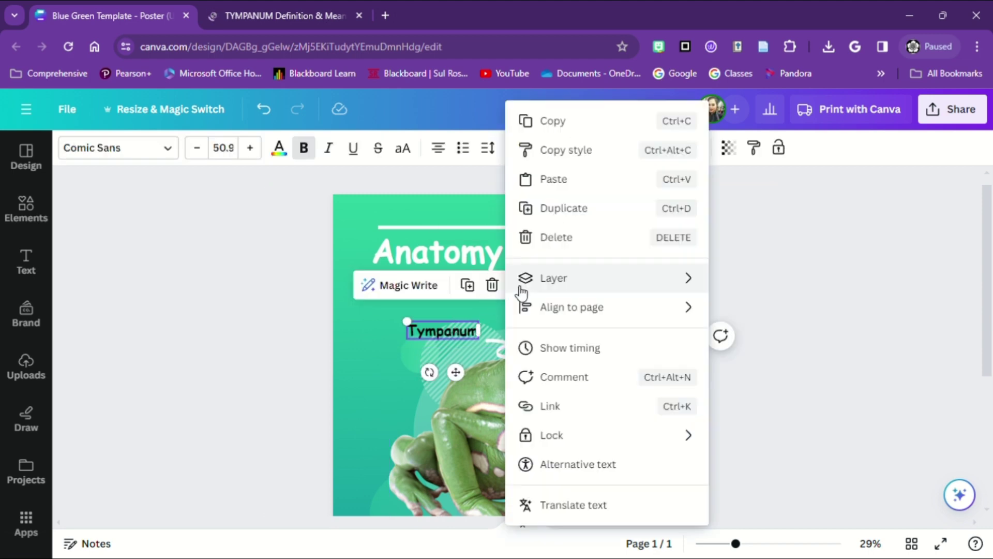
left_click(572, 410)
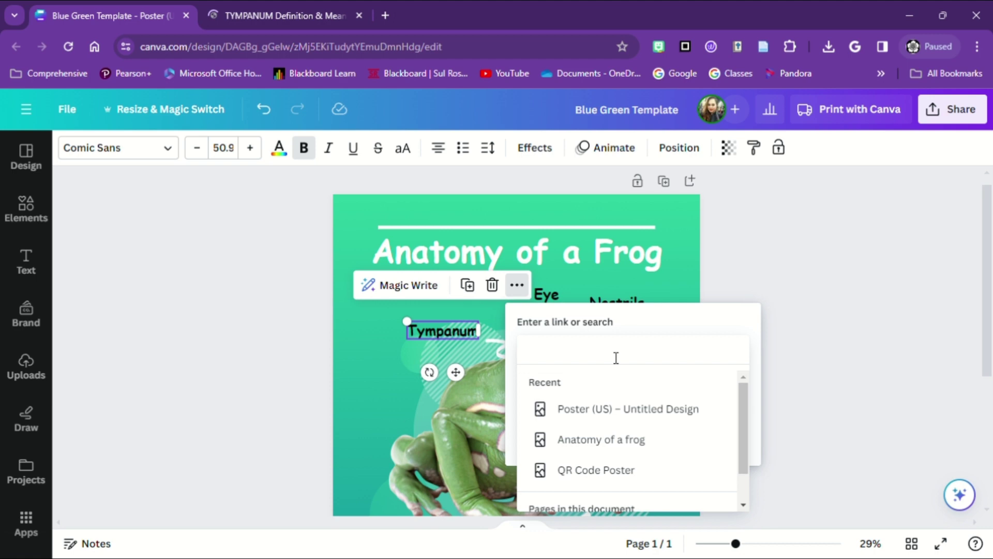
key("ctrl+v")
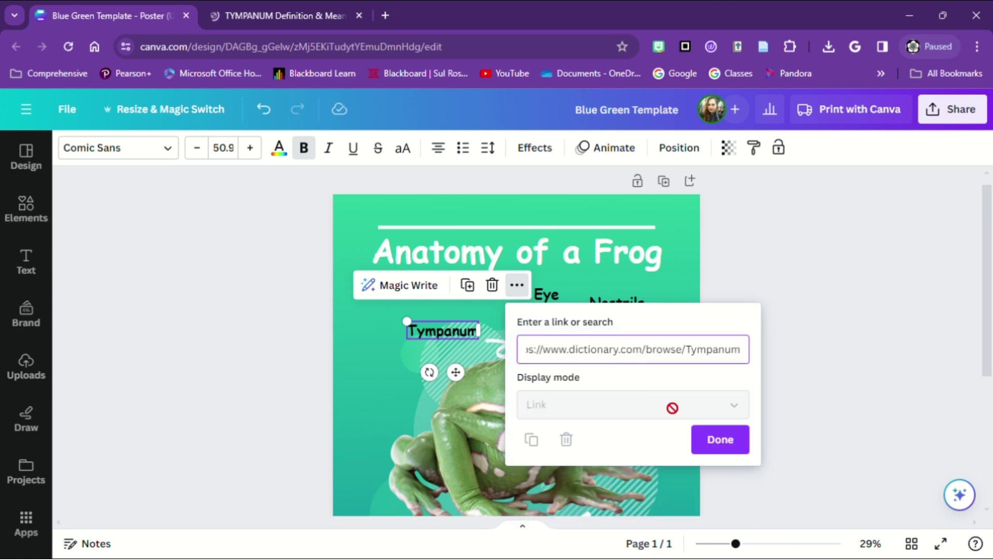
left_click(716, 439)
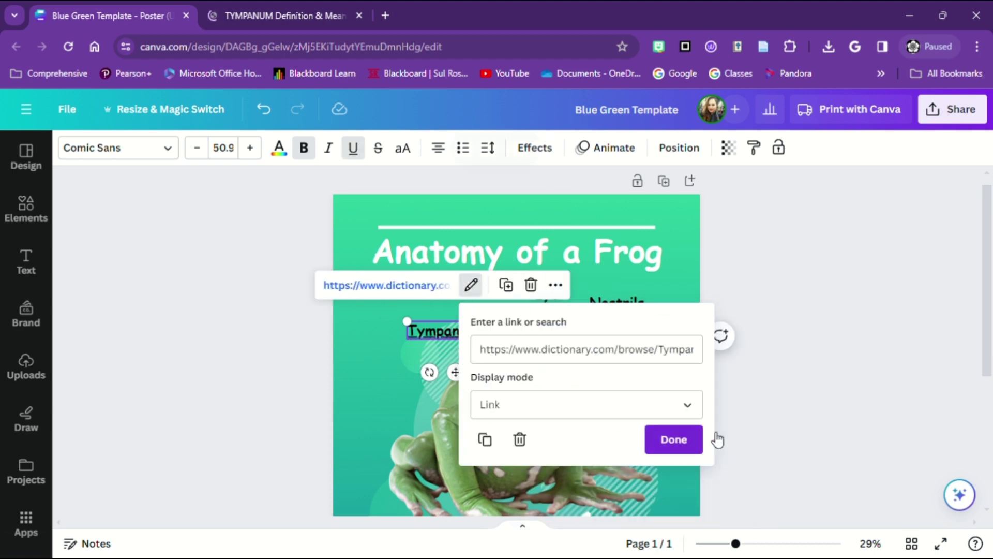
left_click(247, 316)
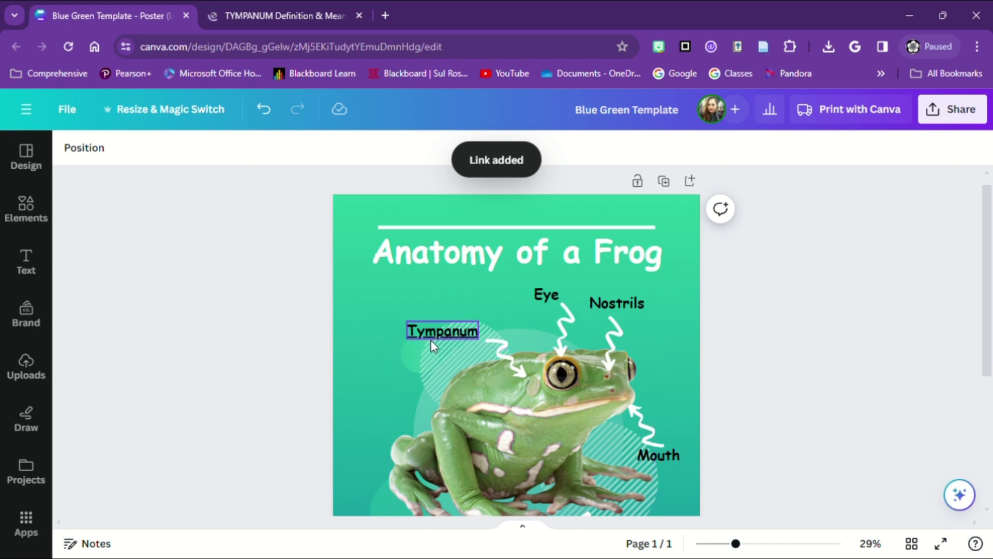
Step: Select the Eye label text and search 'Eye' on Dictionary.com, then return to the poster
left_click(534, 291)
left_click(547, 293)
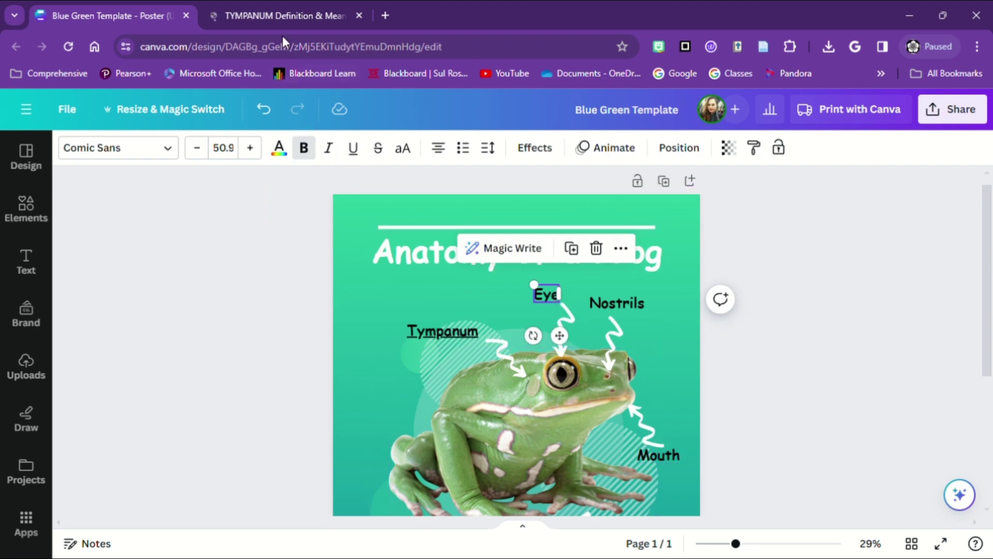
left_click(271, 15)
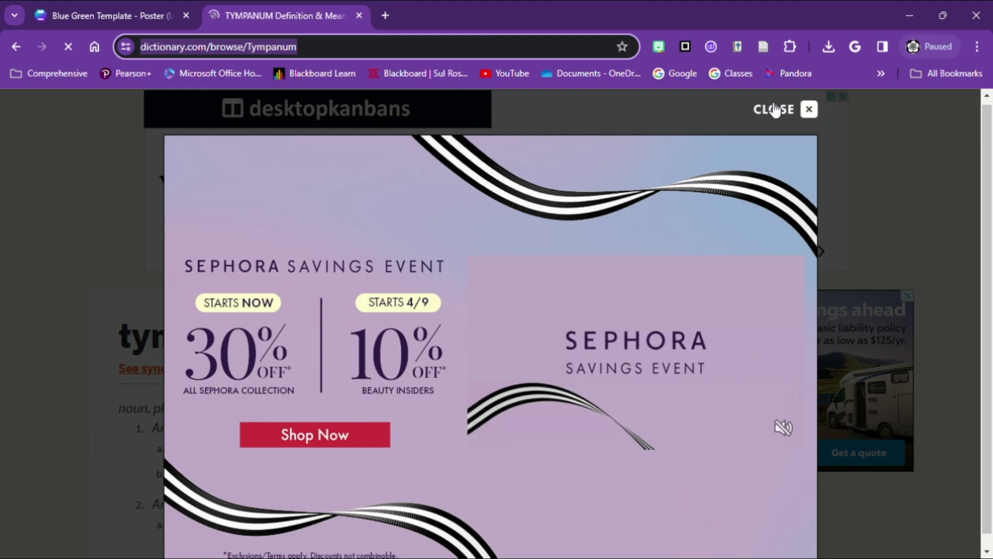
left_click(774, 110)
type("Eye")
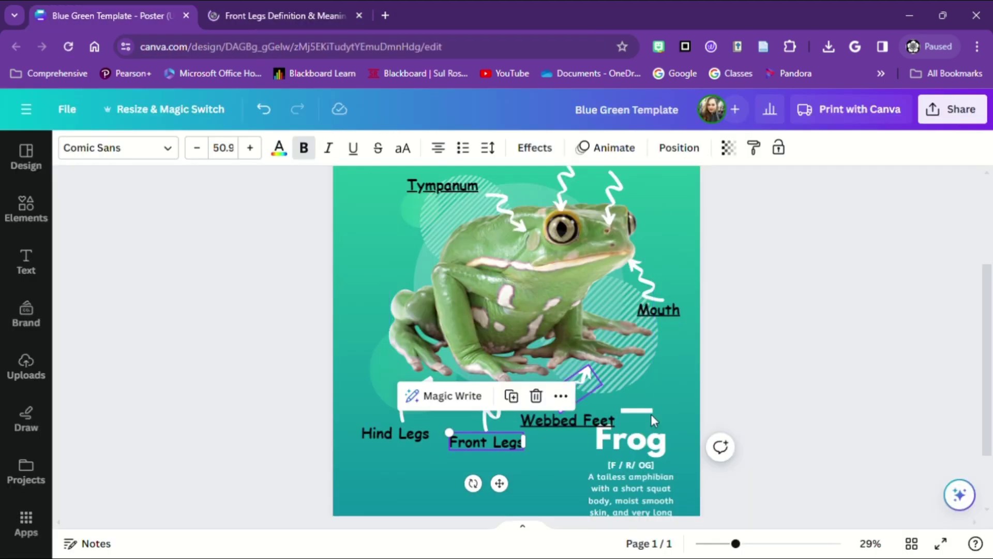
left_click(428, 419)
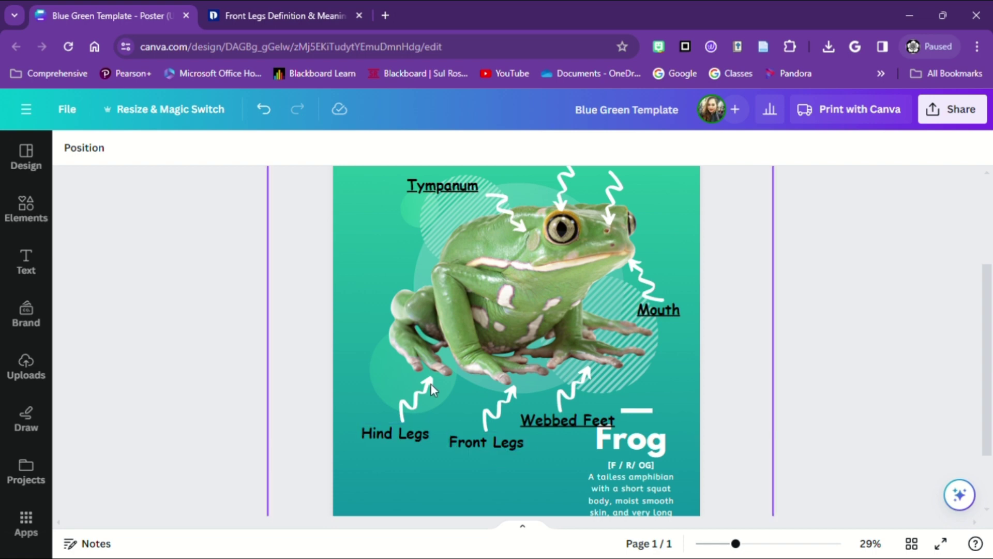
Step: Nudge the Webbed Feet label left and move the Hind Legs arrow and label up-left
scroll(727, 366, "up", 3)
scroll(732, 362, "down", 5)
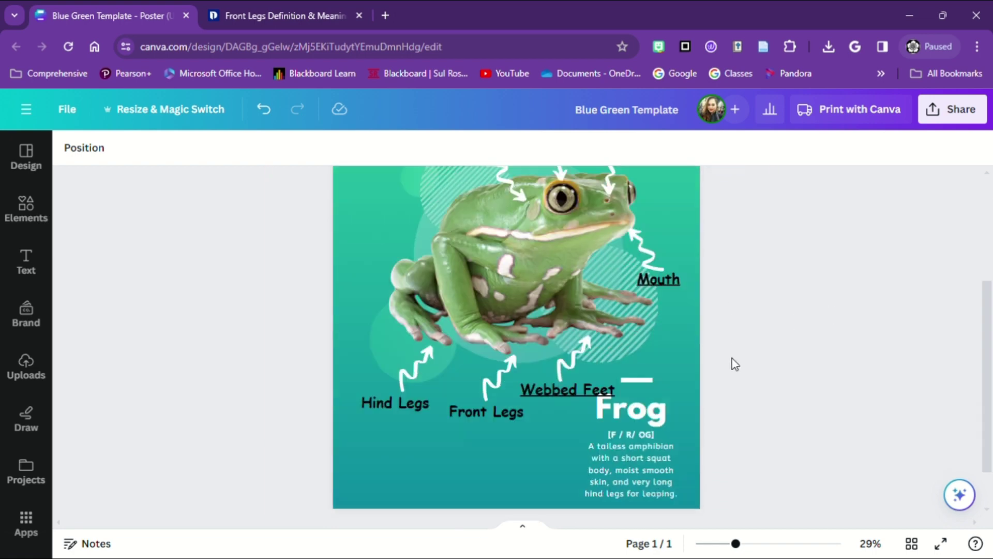
scroll(734, 364, "down", 1)
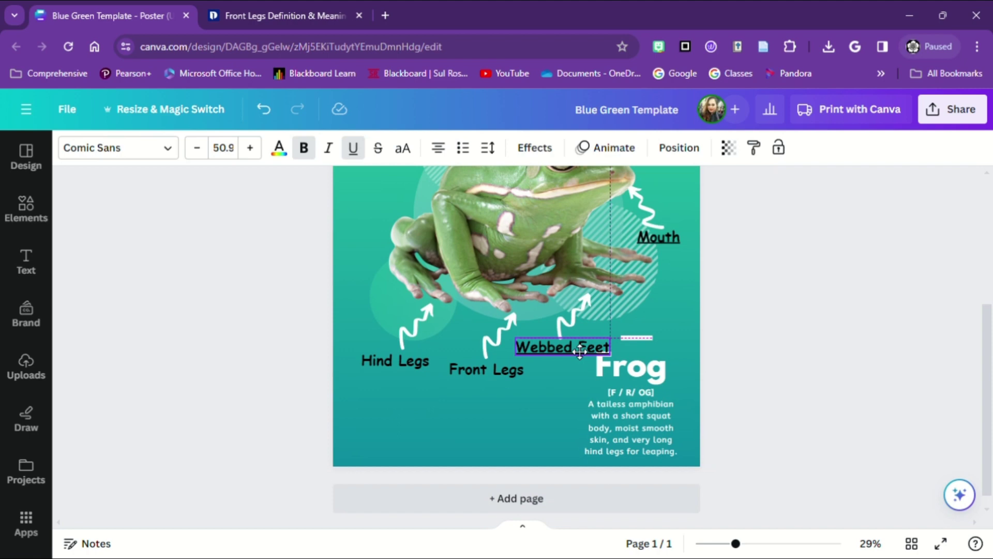
left_click_drag(580, 352, 577, 351)
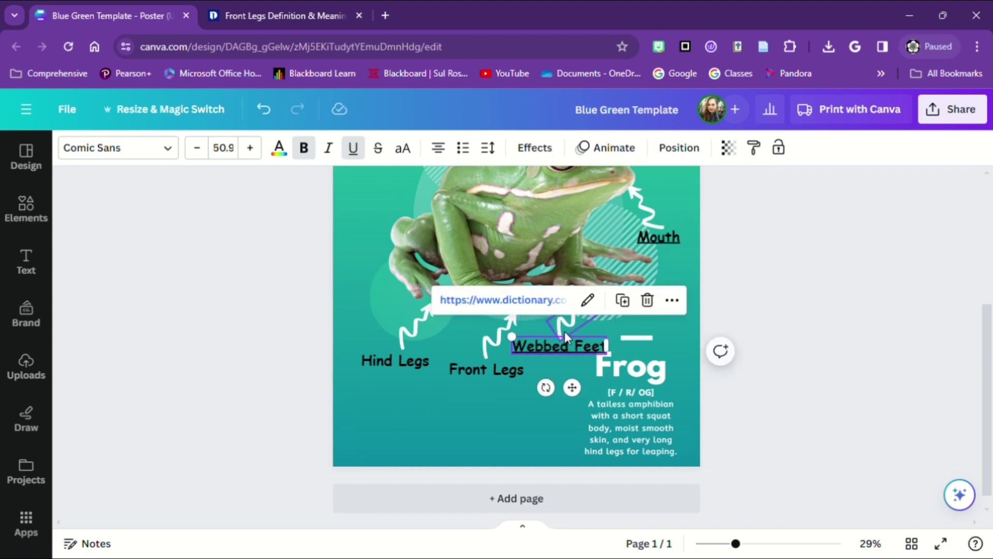
left_click(409, 333)
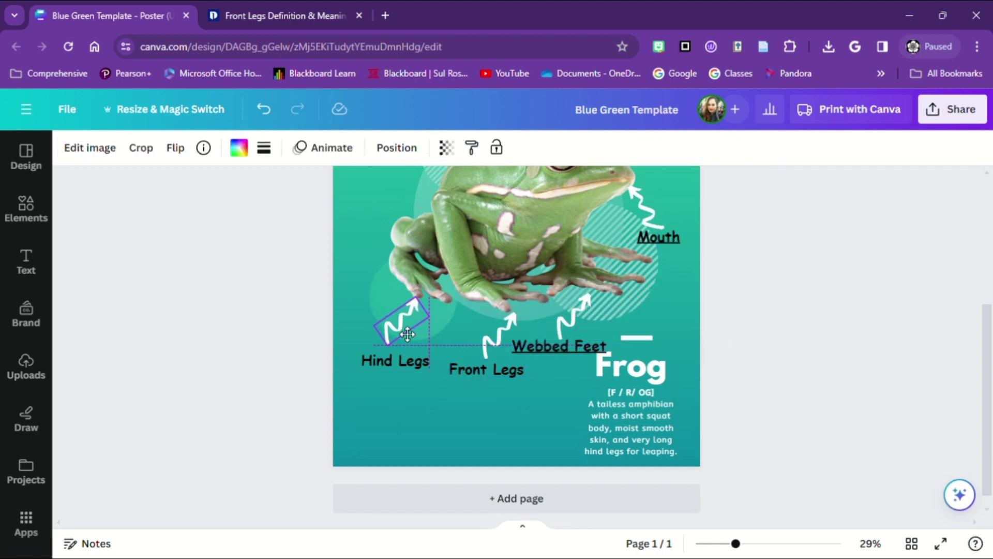
left_click_drag(409, 333, 391, 329)
left_click_drag(390, 362, 384, 358)
Step: Shift the Front Legs arrow and label left, also readjusting the Hind Legs label
left_click(484, 356)
left_click_drag(484, 355, 468, 372)
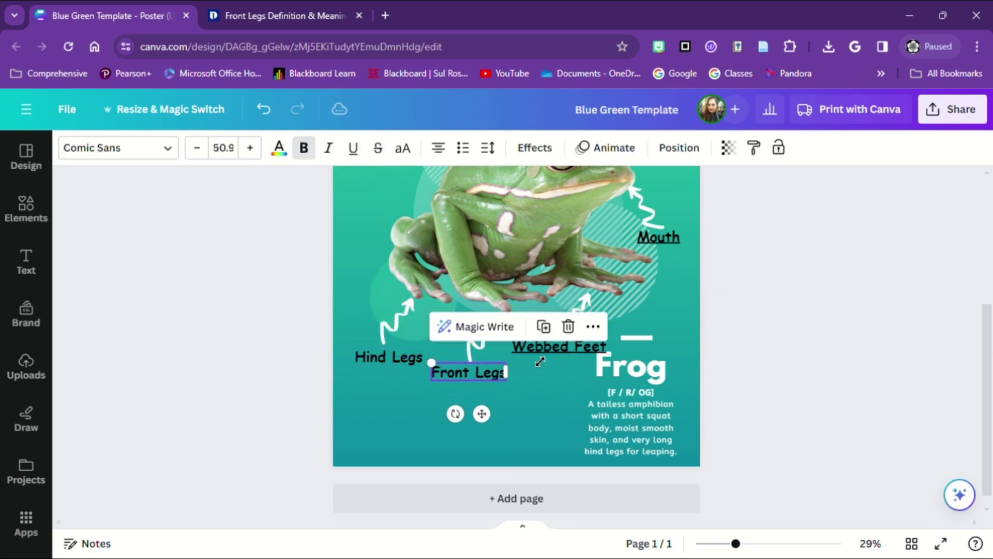
left_click(571, 312)
left_click_drag(571, 312, 468, 336)
left_click(483, 339)
left_click_drag(466, 371, 458, 368)
left_click_drag(393, 358, 381, 350)
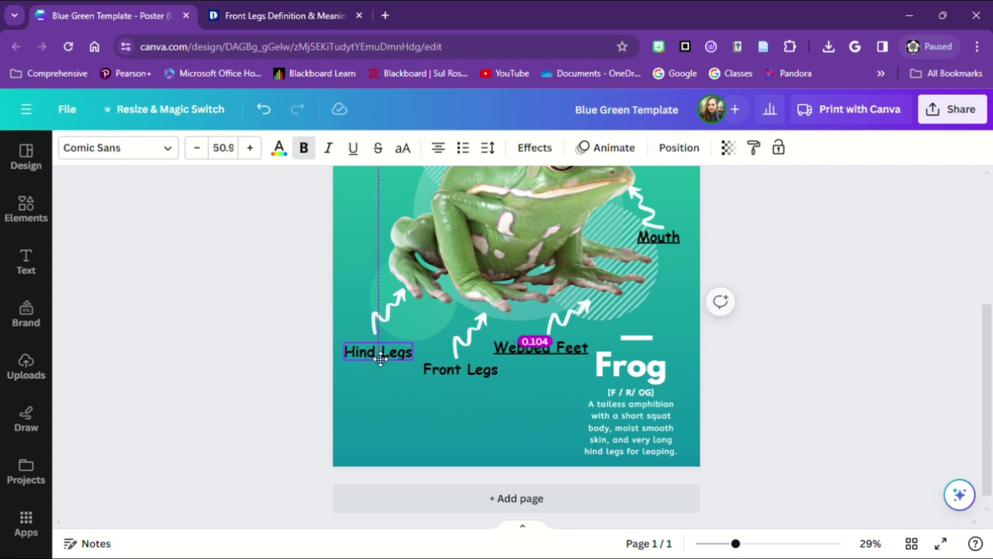
left_click_drag(441, 369, 434, 368)
left_click(464, 354)
Step: Move the Webbed Feet label slightly left and deselect everything
left_click(549, 345)
left_click_drag(549, 346, 541, 345)
left_click(759, 368)
scroll(837, 258, "up", 4)
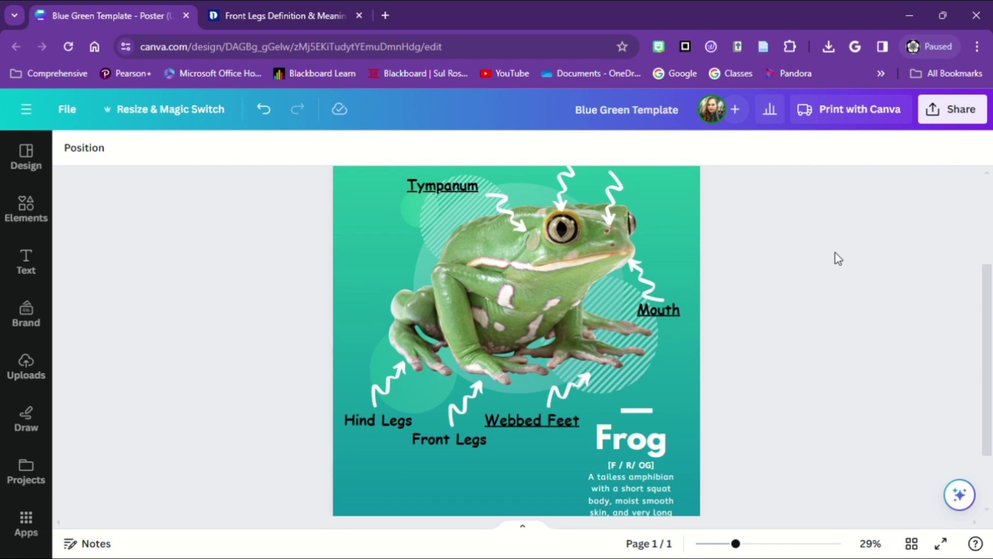
scroll(838, 258, "down", 2)
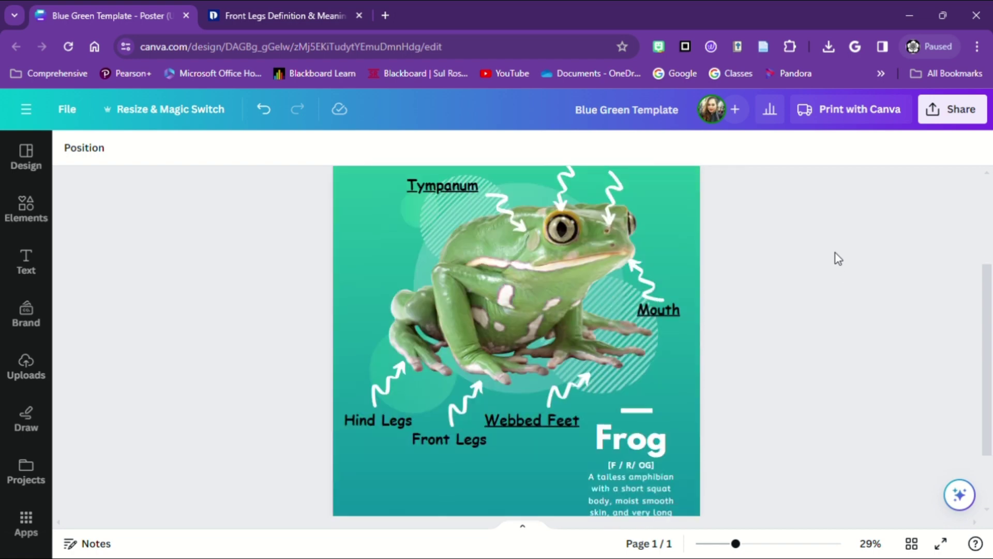
Step: Download the poster with the file type set to PDF Print
left_click(972, 112)
scroll(854, 399, "down", 2)
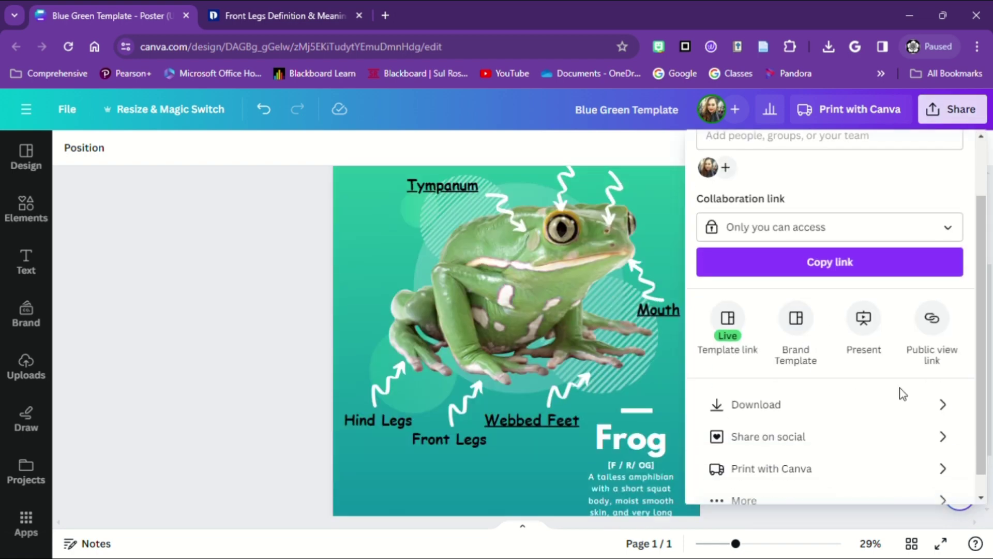
scroll(801, 416, "down", 1)
left_click(802, 395)
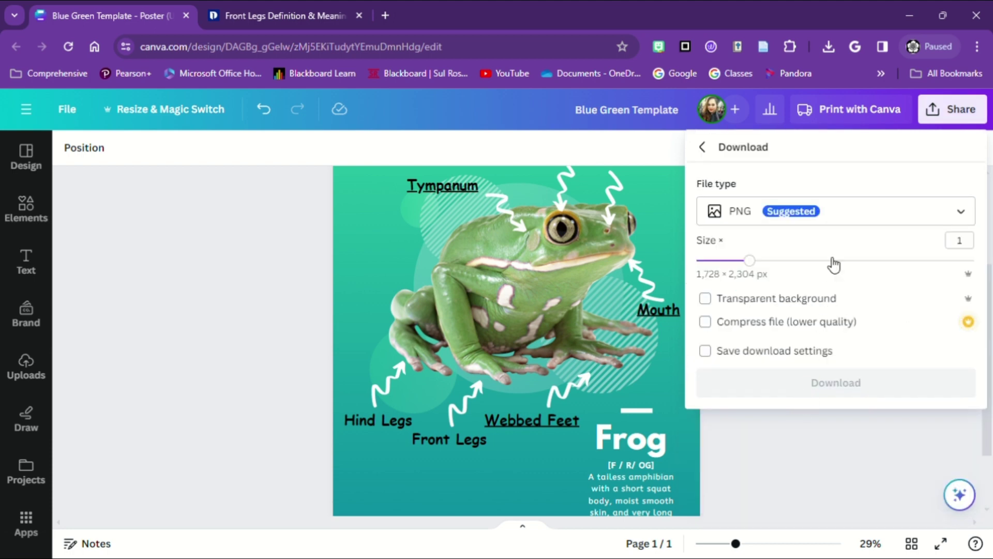
left_click(813, 212)
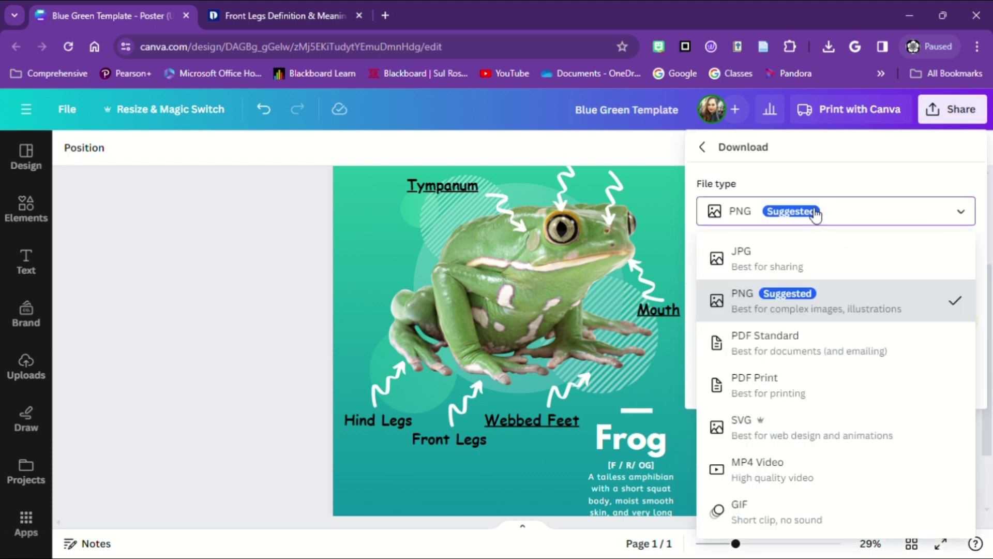
left_click(798, 394)
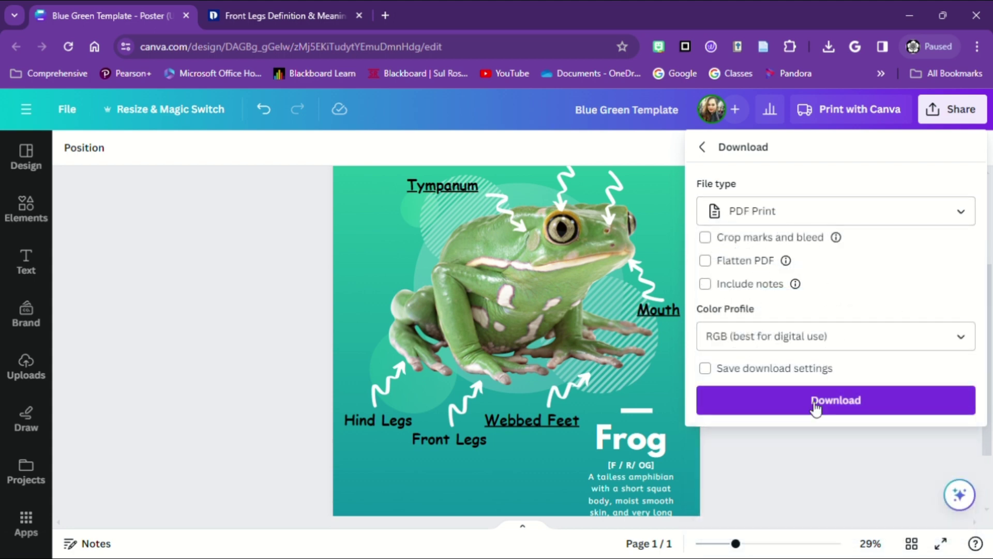
left_click(815, 406)
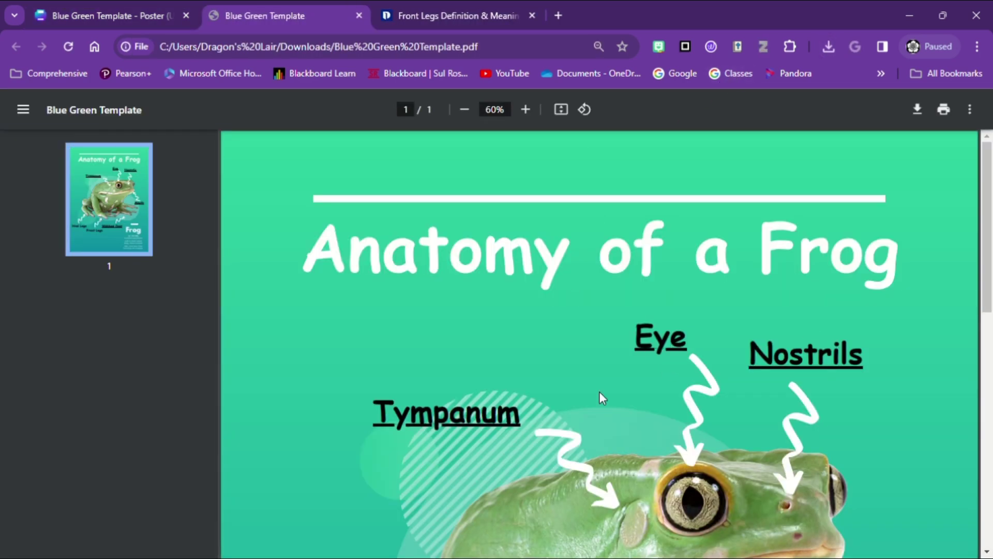
Step: Verify the PDF's Tympanum link opens Dictionary.com, then close the Tympanum and Front Legs dictionary tabs
scroll(700, 357, "down", 4)
scroll(695, 355, "down", 3)
scroll(695, 354, "down", 1)
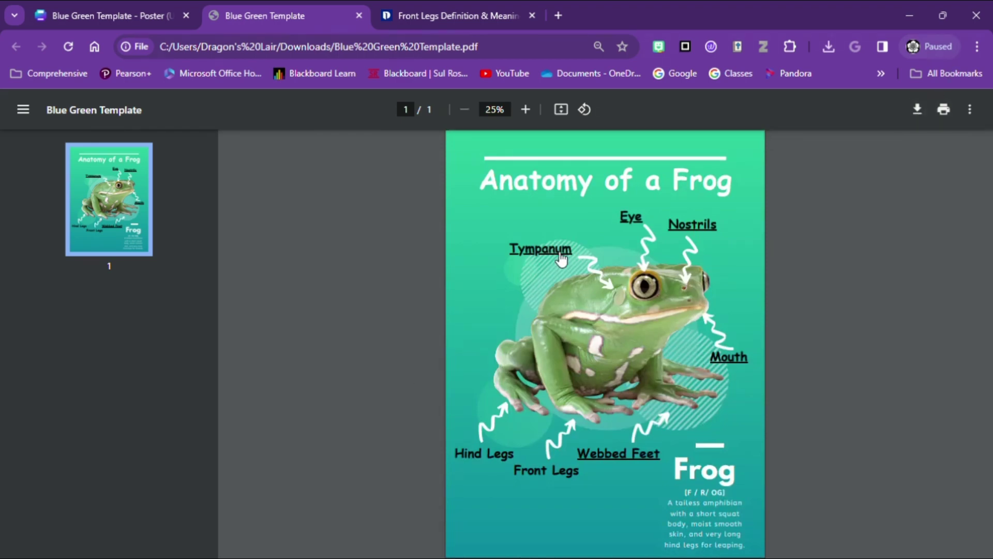
left_click(562, 259)
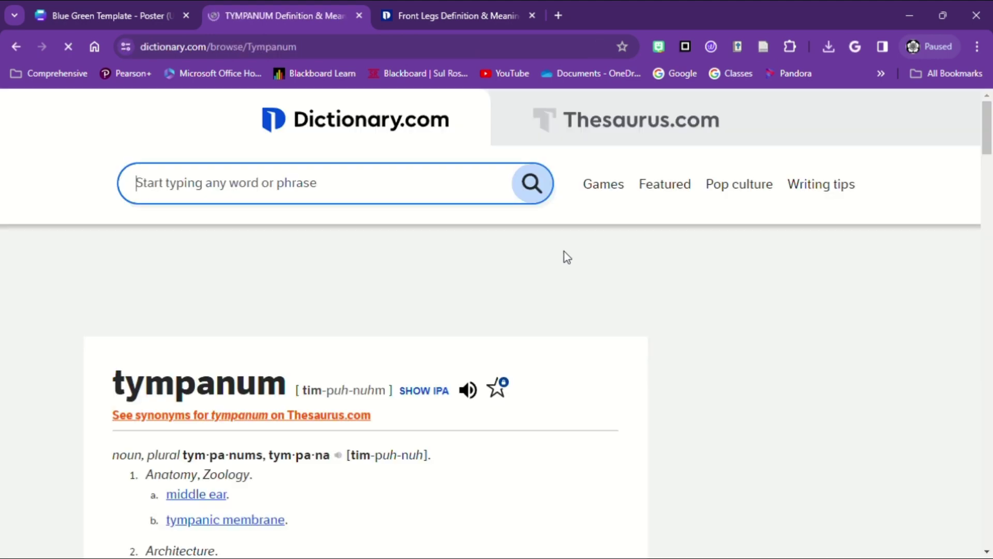
scroll(373, 344, "down", 4)
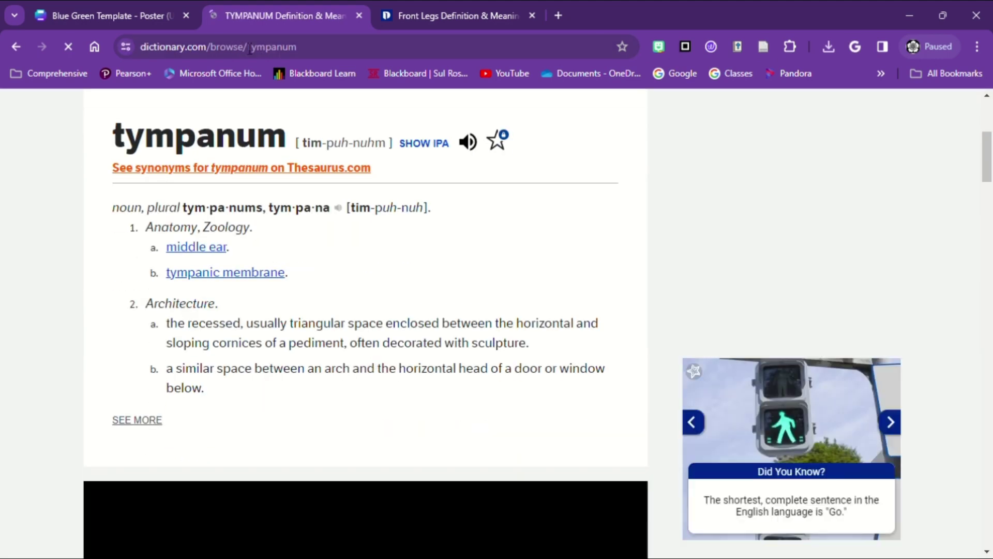
left_click(360, 15)
left_click(361, 14)
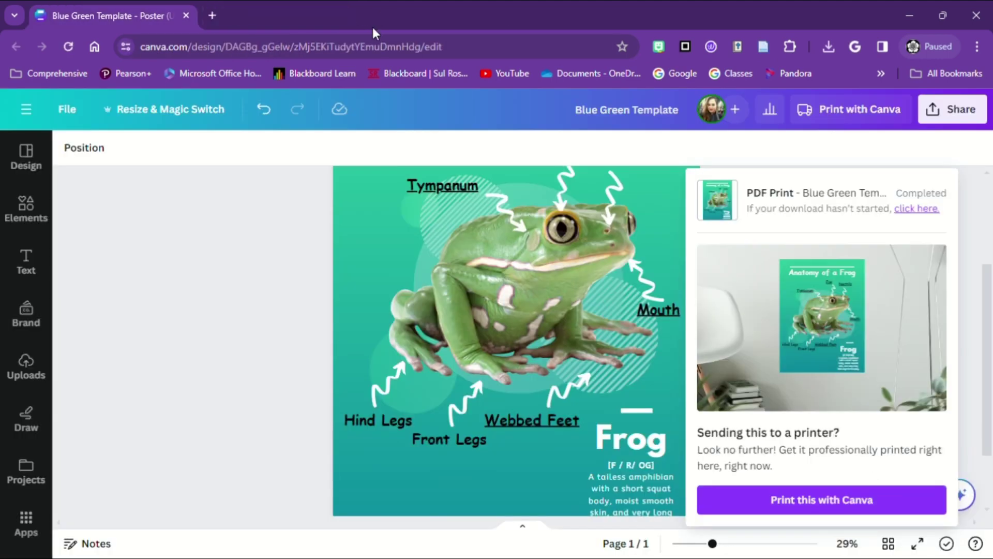
Step: Close the download-completed panel and zoom out to view the entire poster
left_click(201, 331)
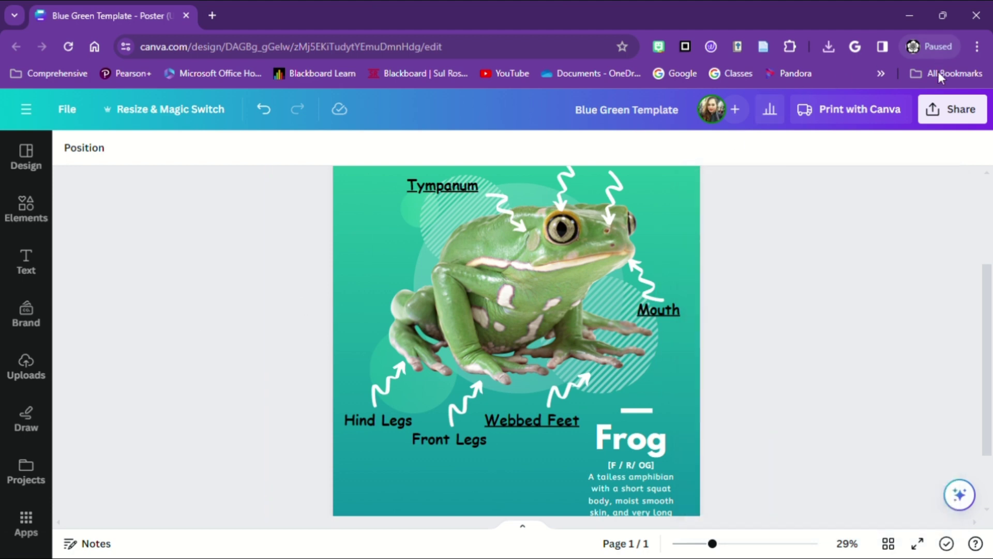
scroll(800, 299, "up", 3)
scroll(801, 299, "down", 3)
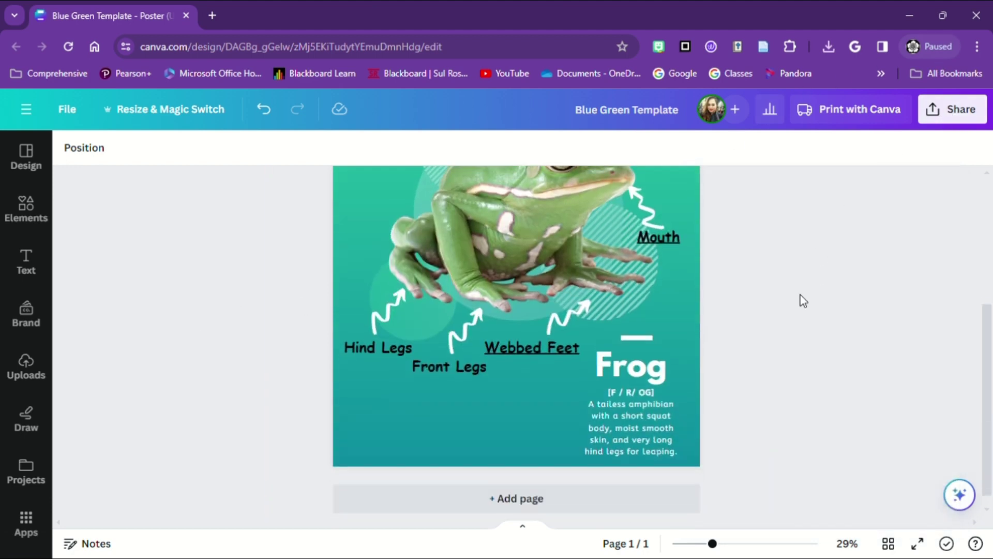
scroll(800, 299, "down", 2, "ctrl")
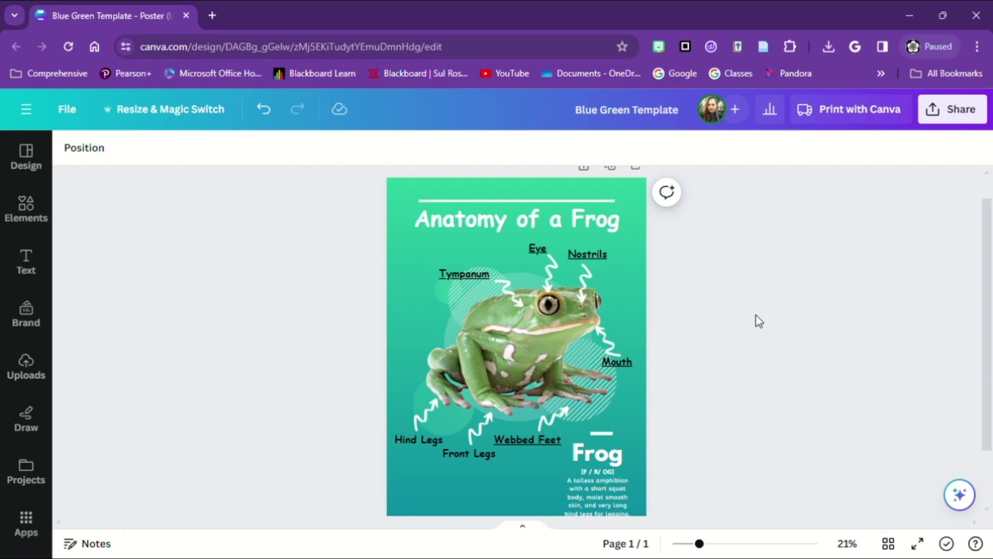